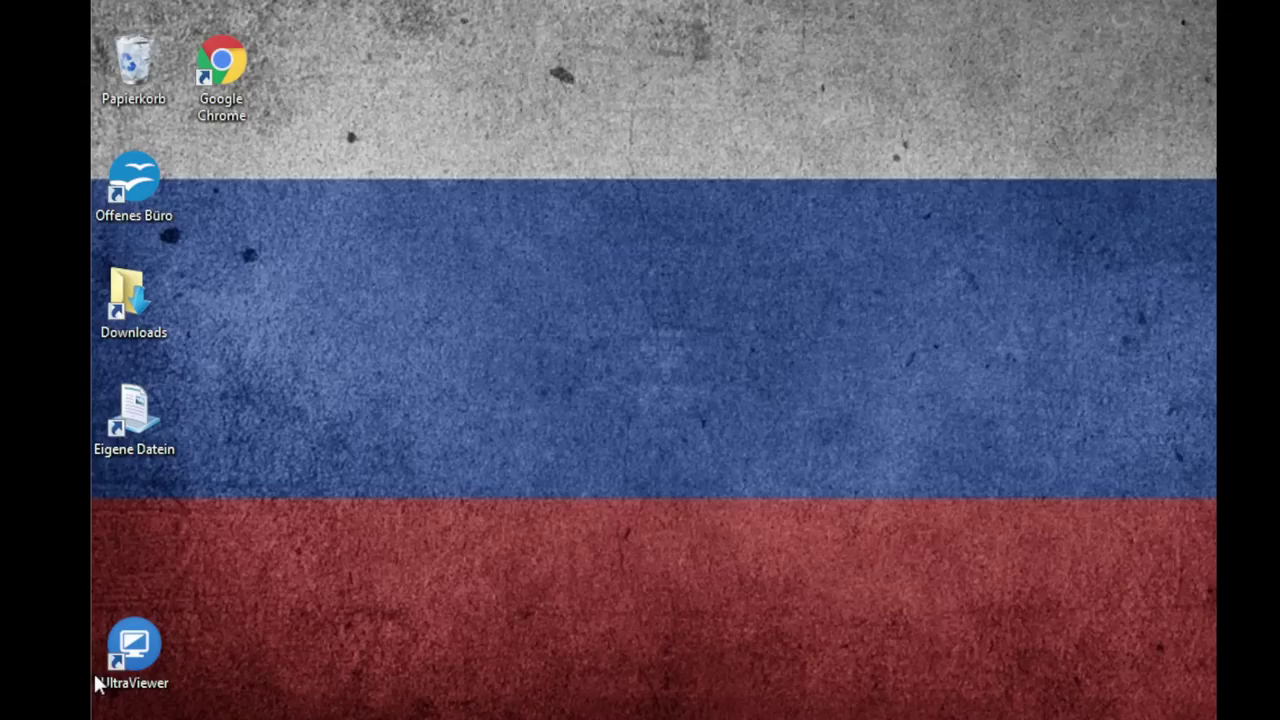
# Examine the files in the Downloads folder and close its window
pyautogui.doubleClick(131, 290)
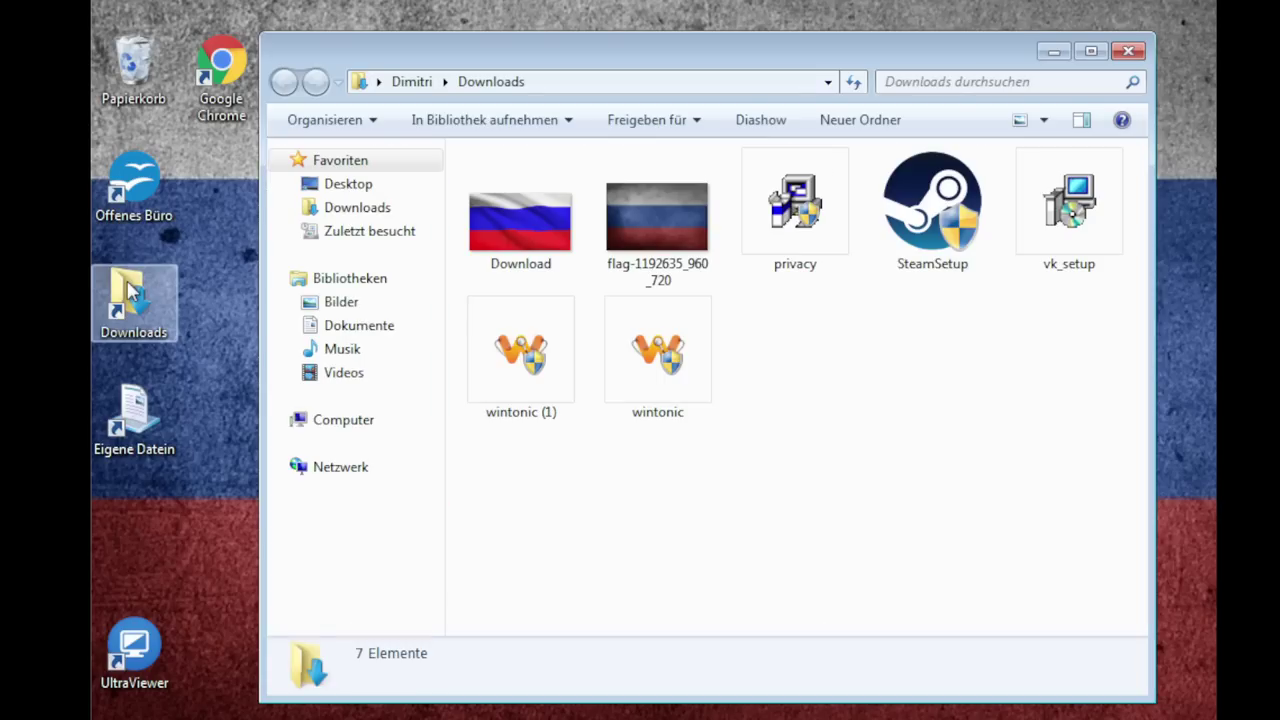
pyautogui.click(1130, 52)
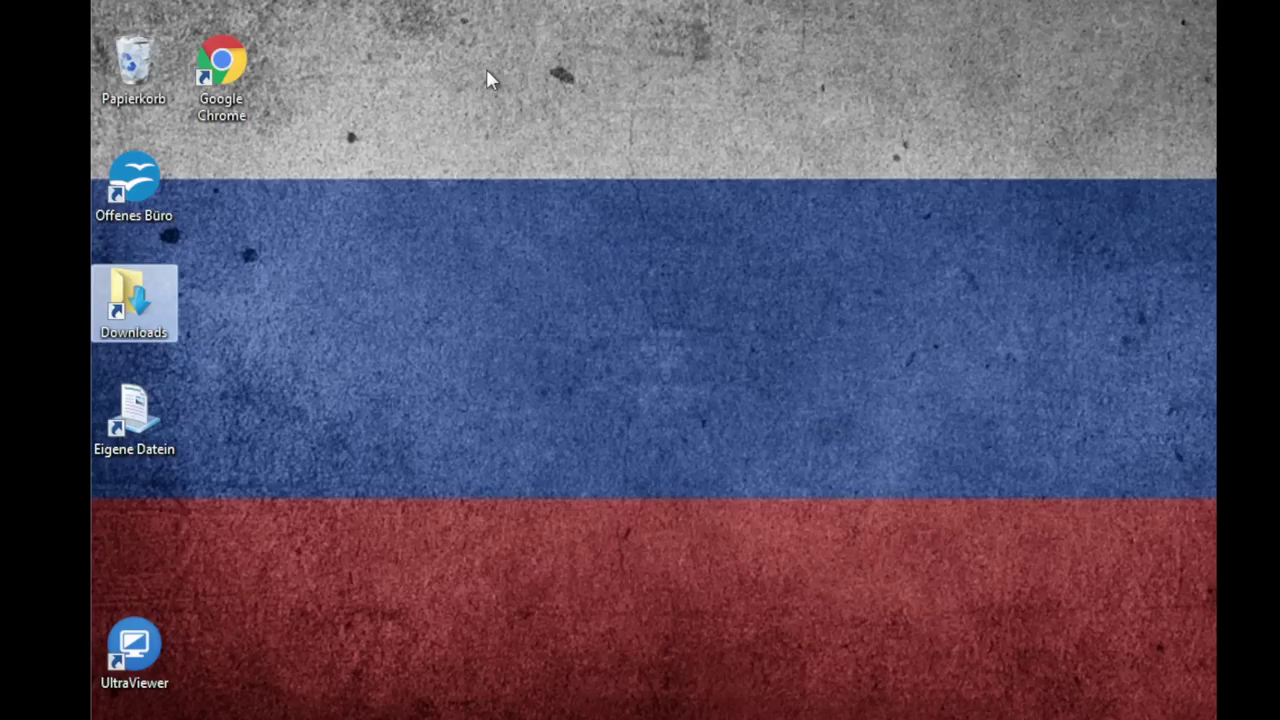
pyautogui.click(551, 166)
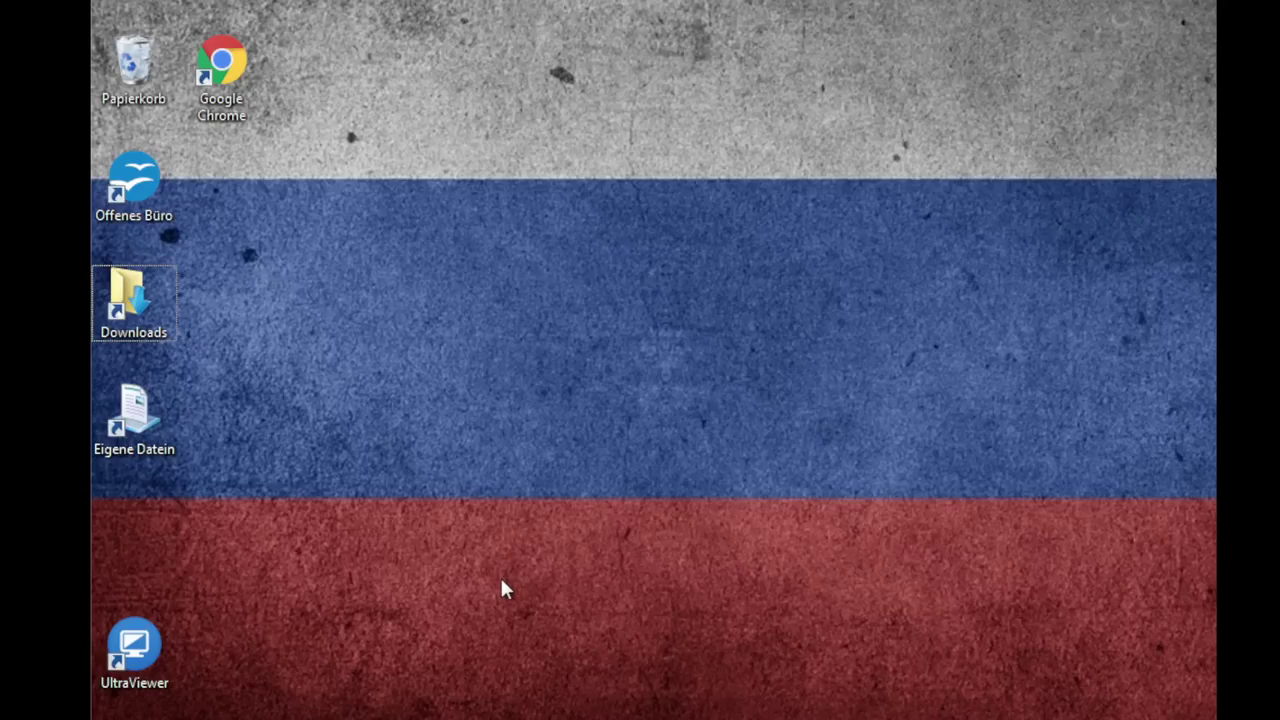
pyautogui.press('super+r')
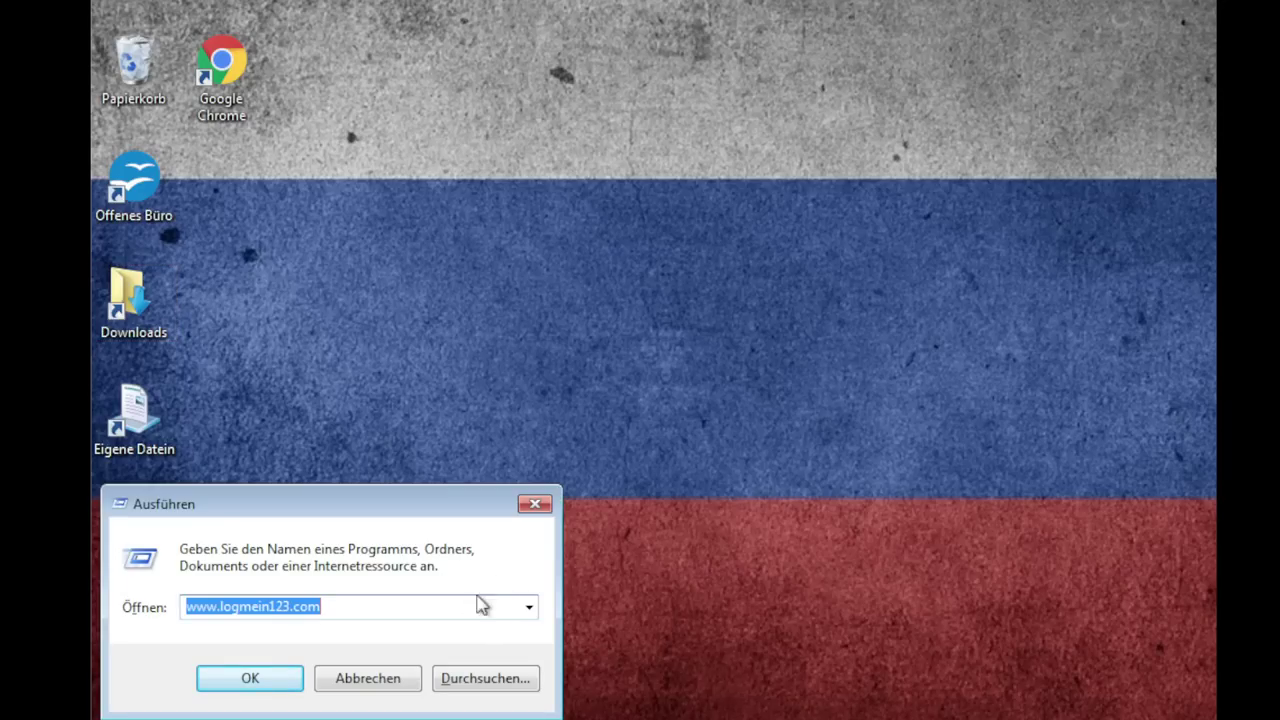
pyautogui.click(462, 600)
pyautogui.moveTo(462, 600); pyautogui.dragTo(92, 598)
pyautogui.write('www.')
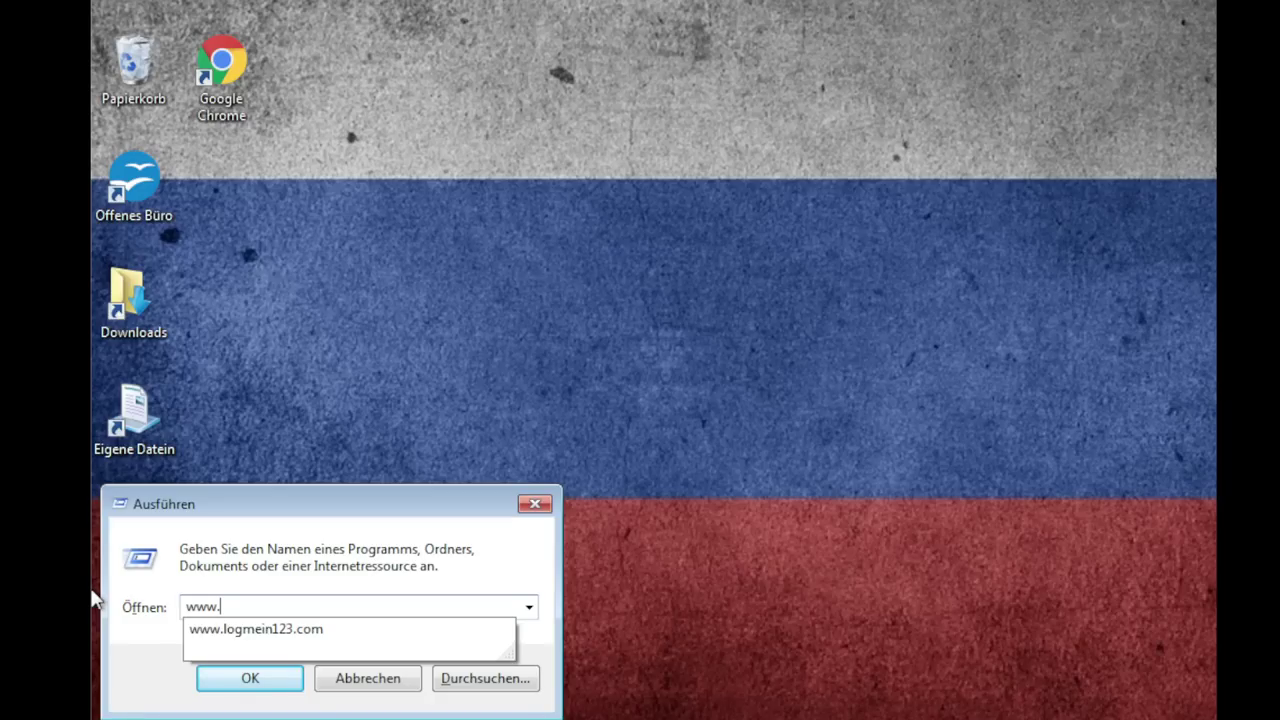
pyautogui.write('a')
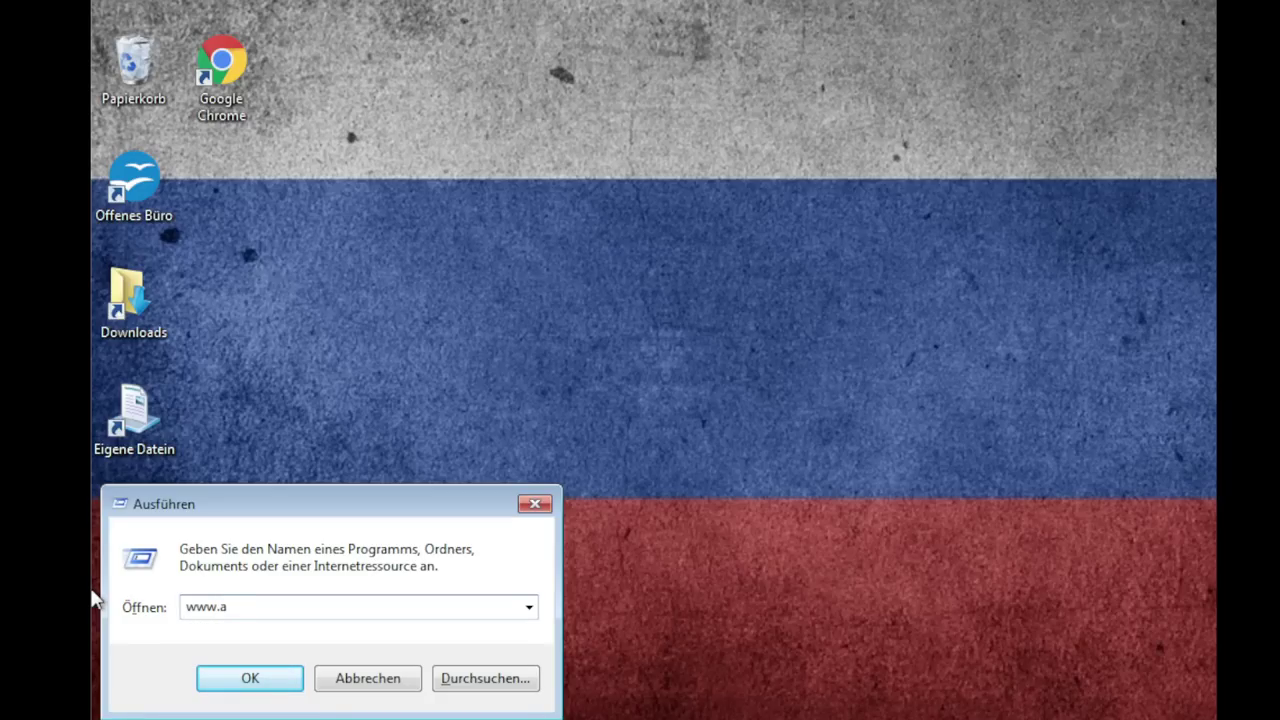
pyautogui.write('n')
pyautogui.write('ydesk')
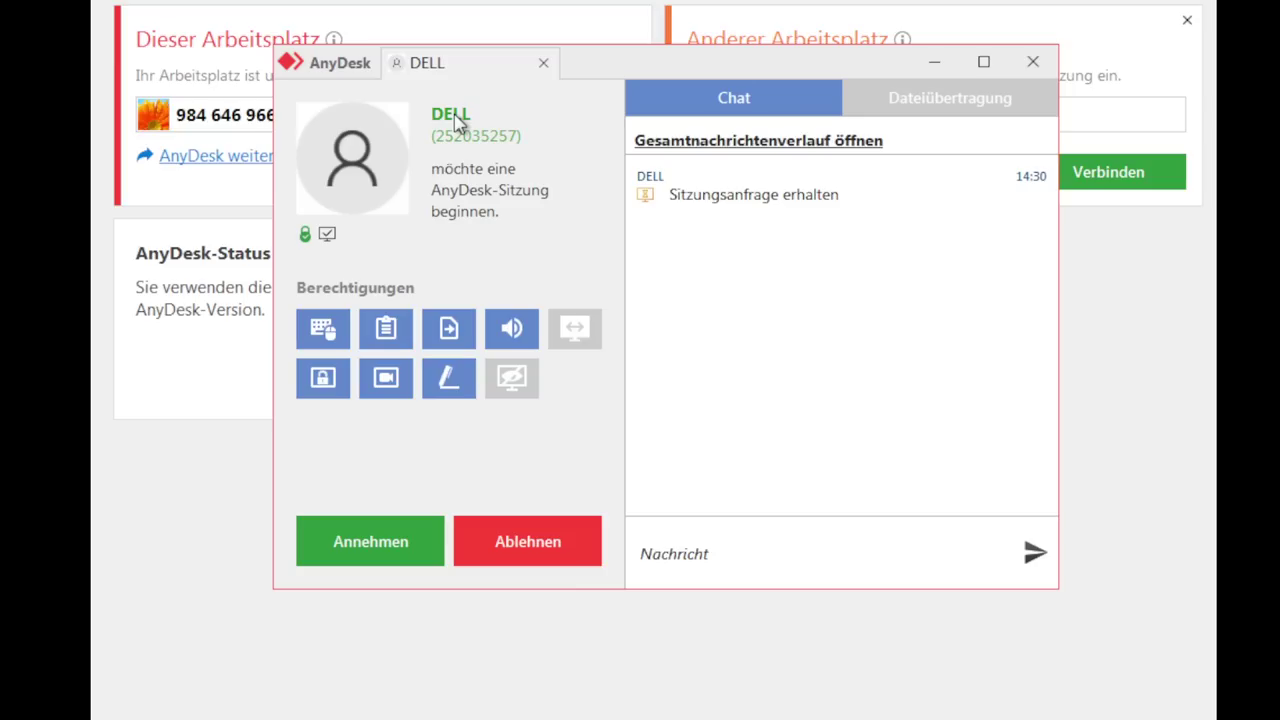
# Accept the incoming AnyDesk session request from DELL, send the chat message "Hi <3", and minimize the session window
pyautogui.click(381, 541)
pyautogui.click(783, 553)
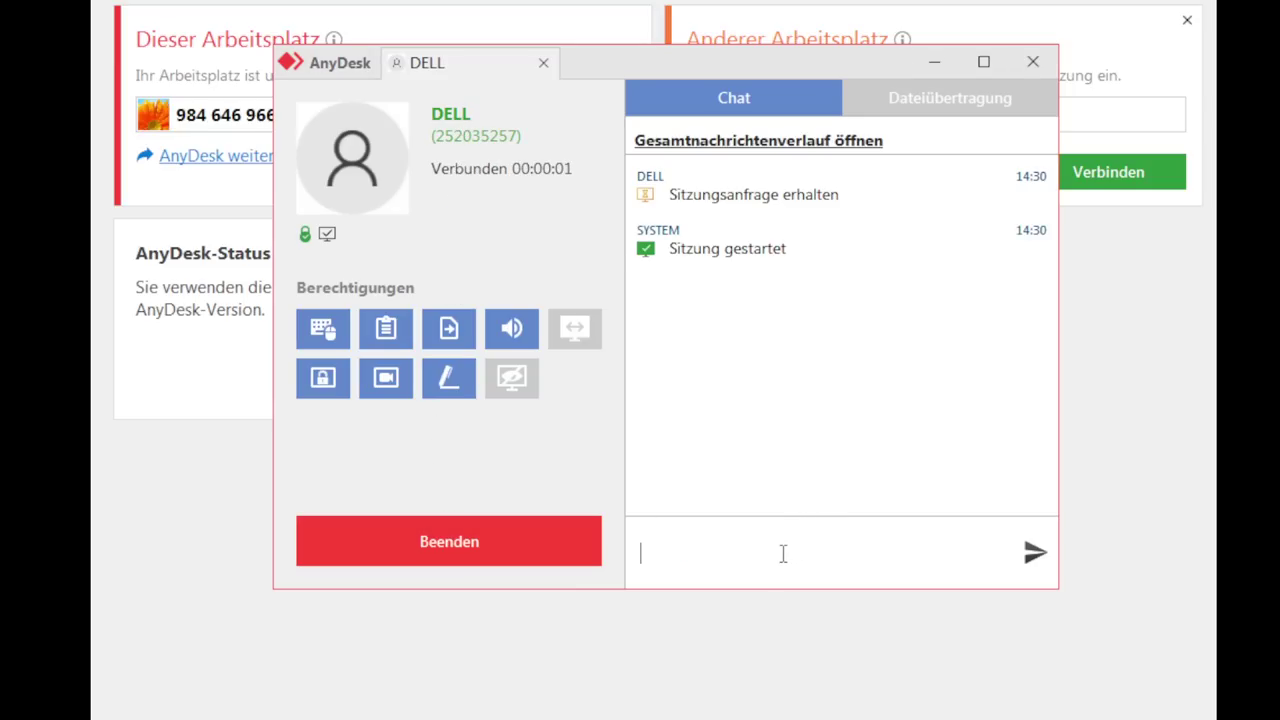
pyautogui.write('Hi <3')
pyautogui.press('Return')
pyautogui.click(935, 63)
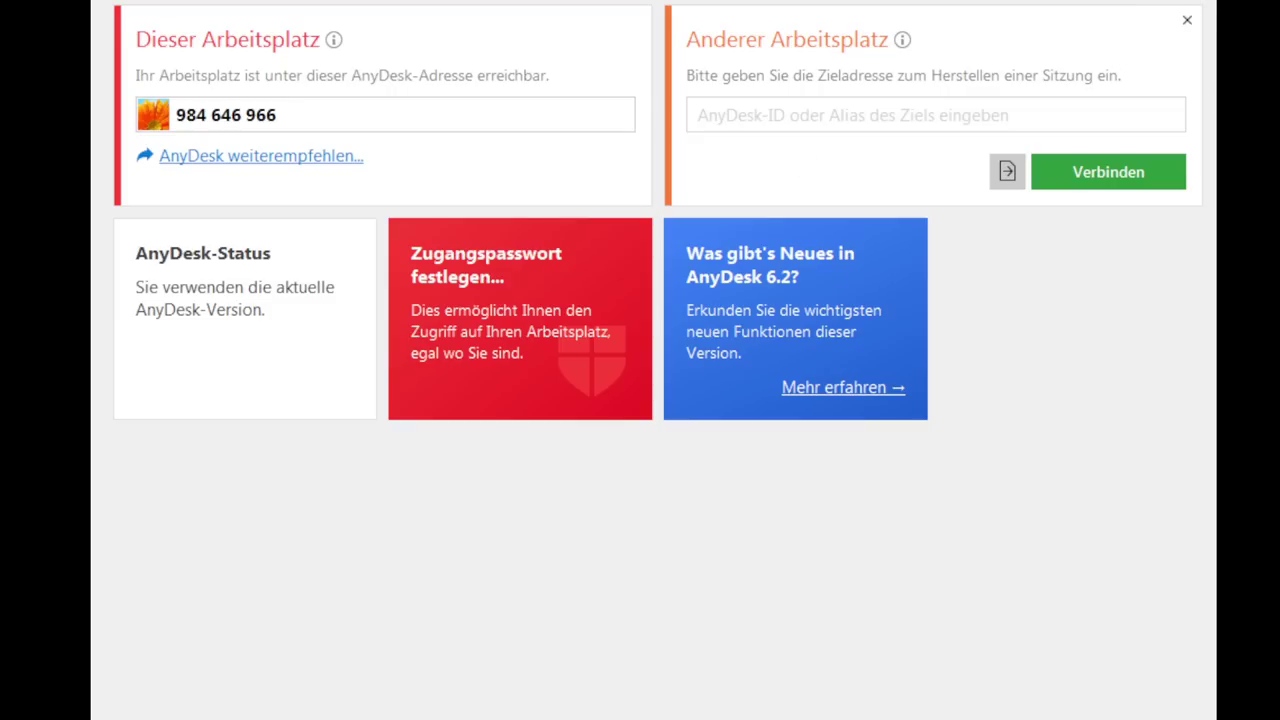
# Open AnyDesk's access password settings with administrator permission and set interactive access to never show connection requests
pyautogui.click(1190, 0)
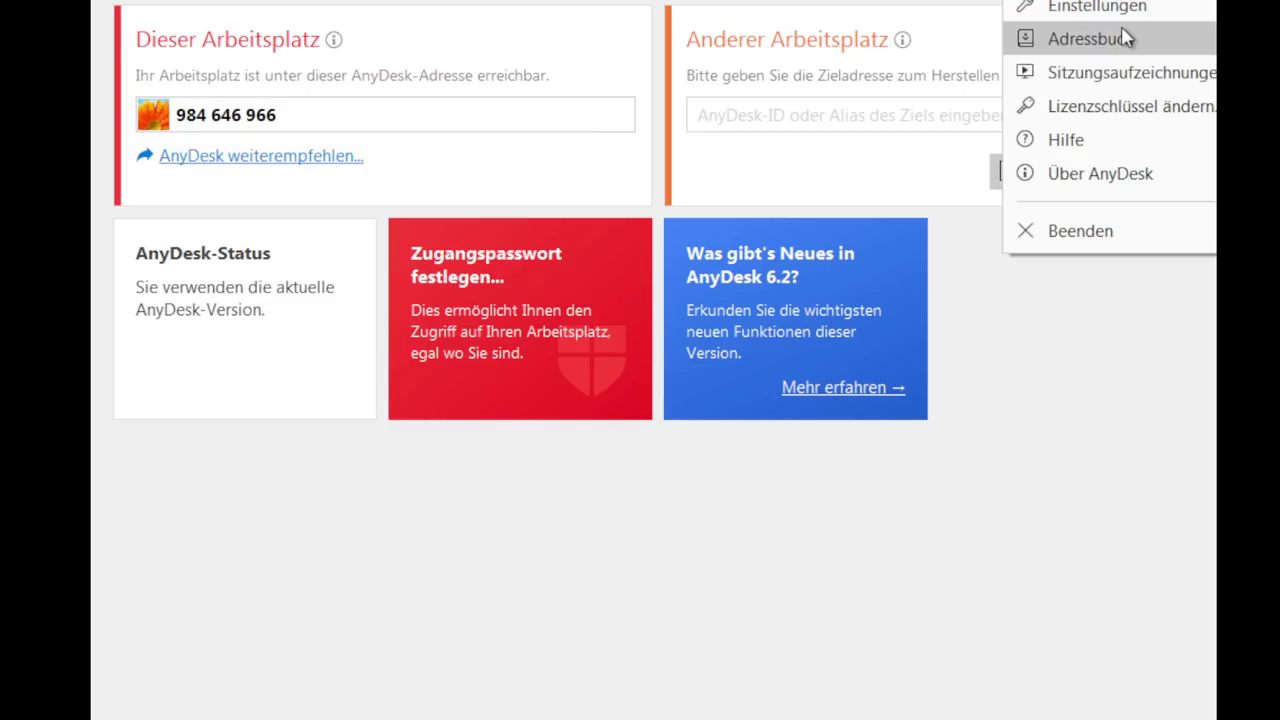
pyautogui.click(478, 270)
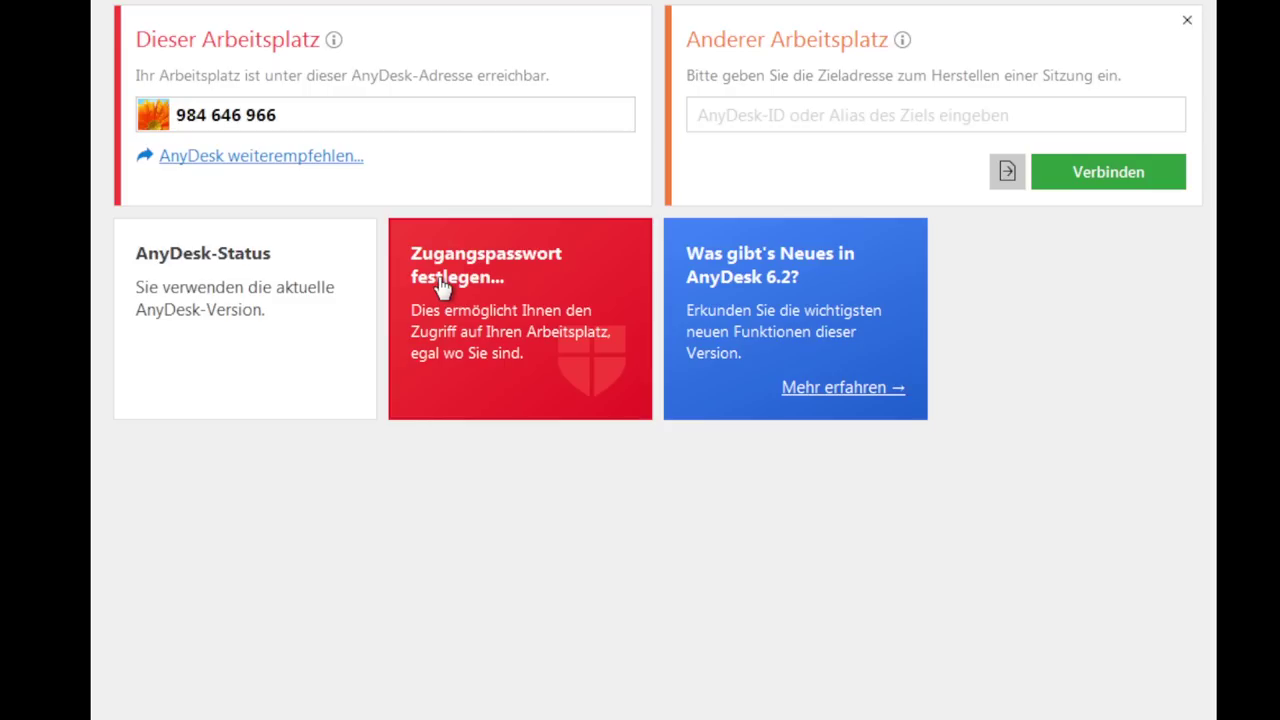
pyautogui.click(438, 277)
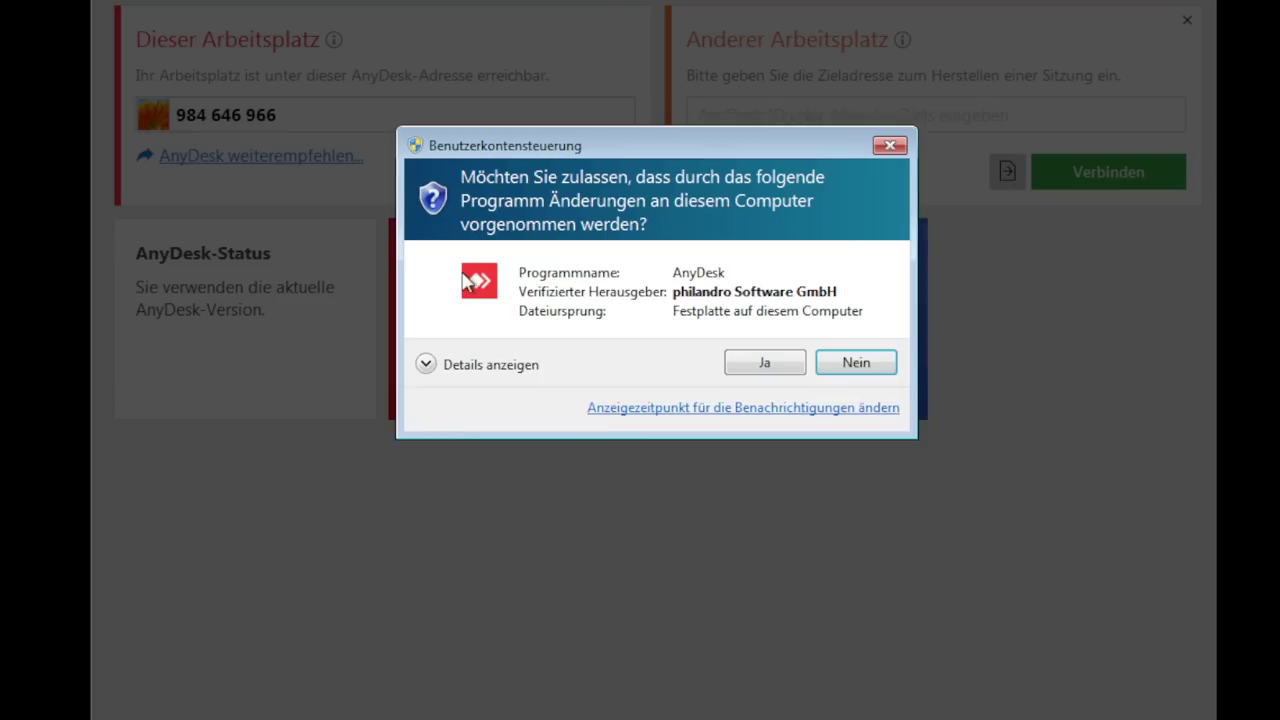
pyautogui.click(766, 368)
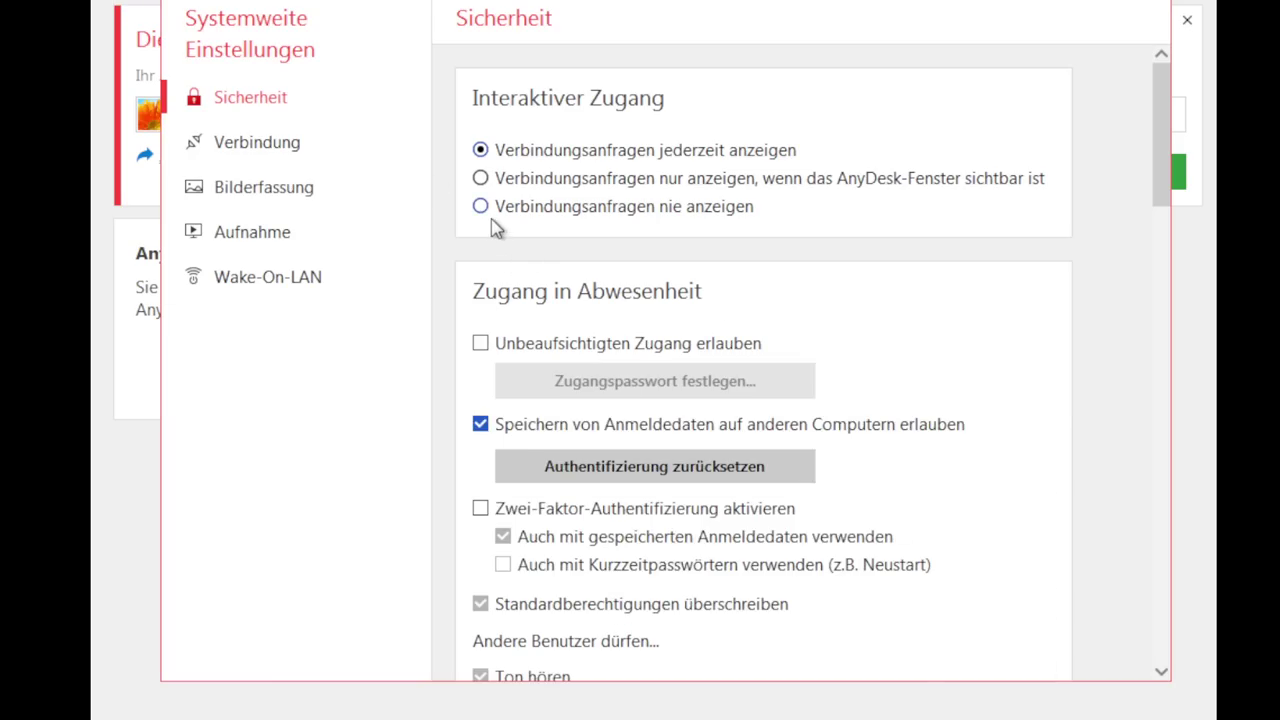
pyautogui.click(491, 216)
# Allow unattended access with a newly entered and confirmed access password, and close the Run dialog
pyautogui.click(566, 347)
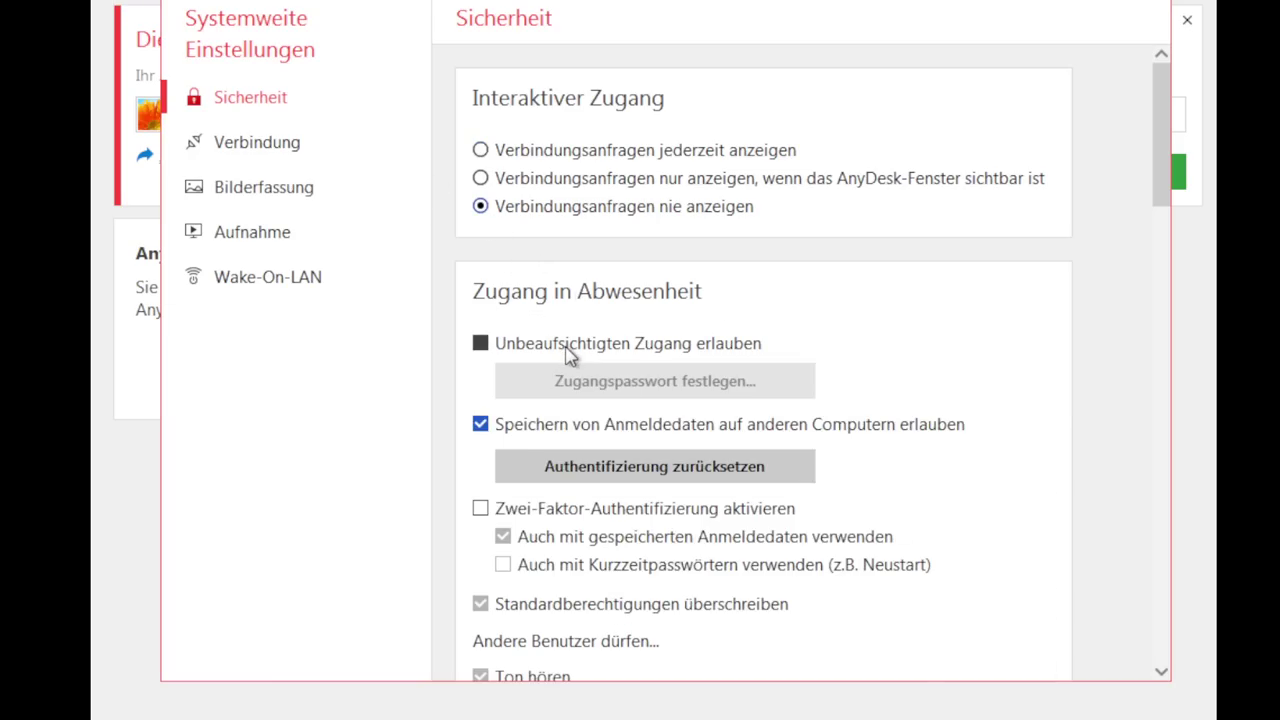
pyautogui.write('•••••')
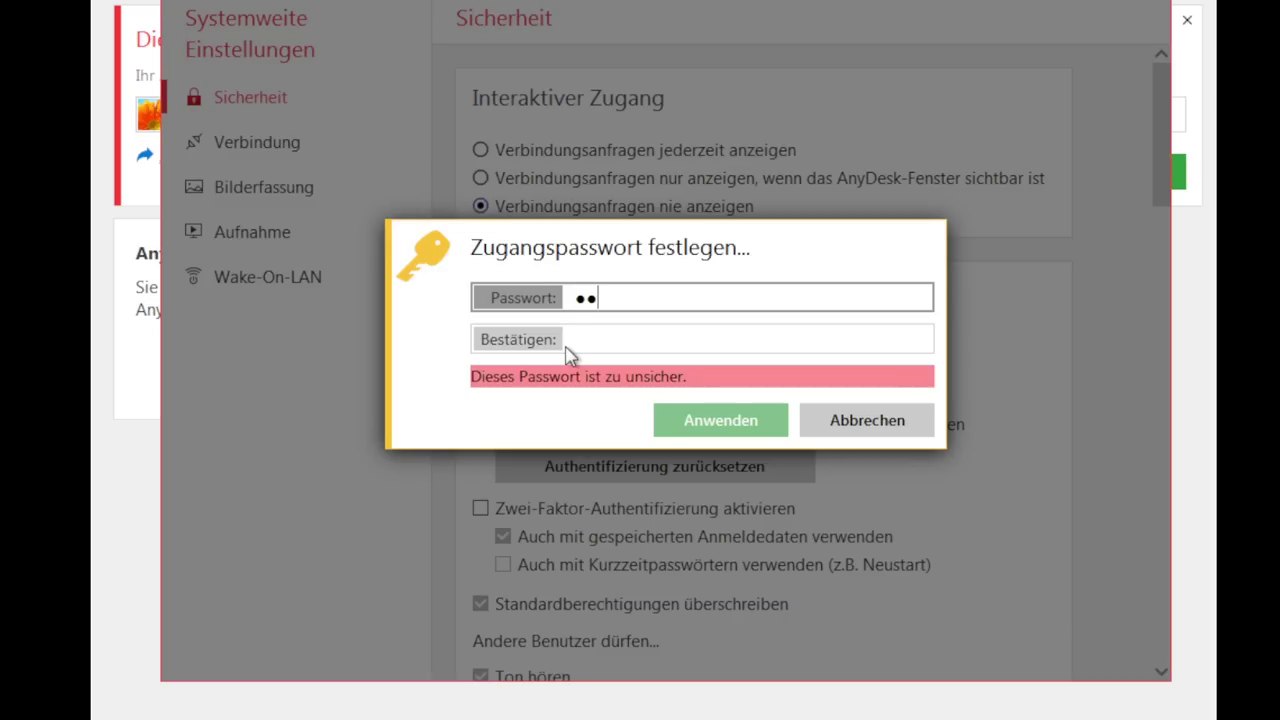
pyautogui.write('•••••')
pyautogui.press('Tab')
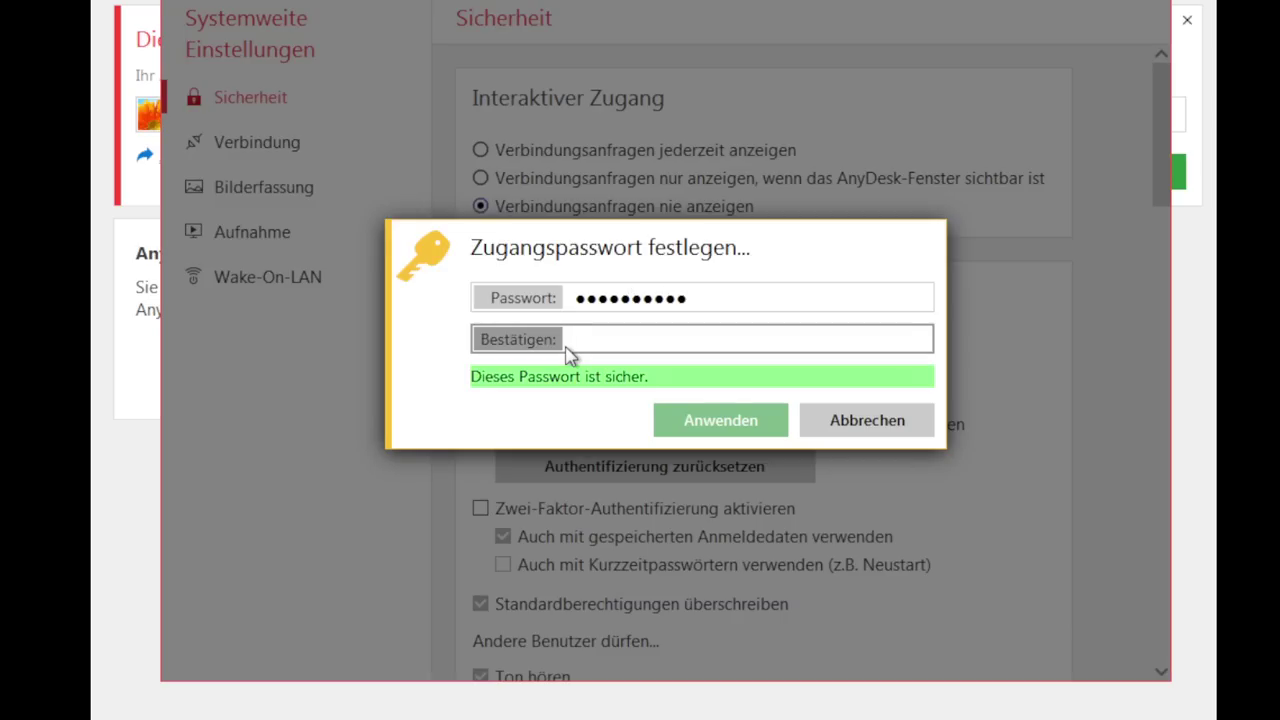
pyautogui.write('•••••')
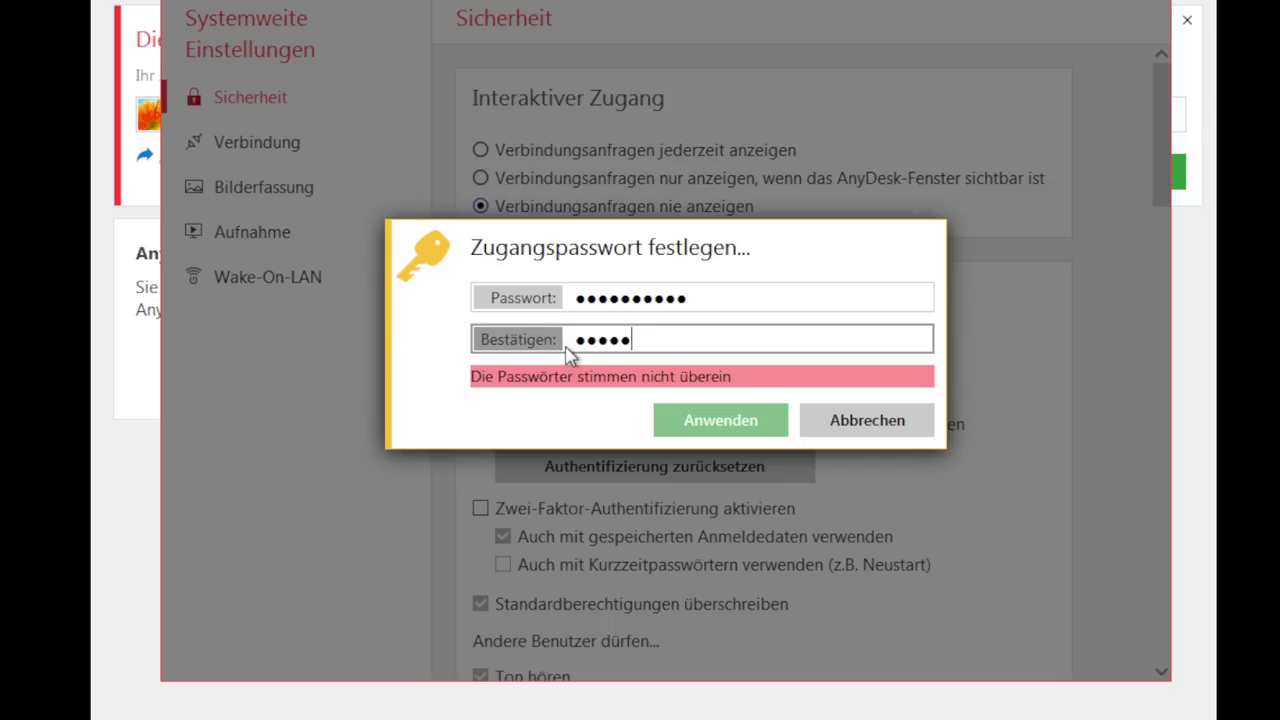
pyautogui.write('•••••')
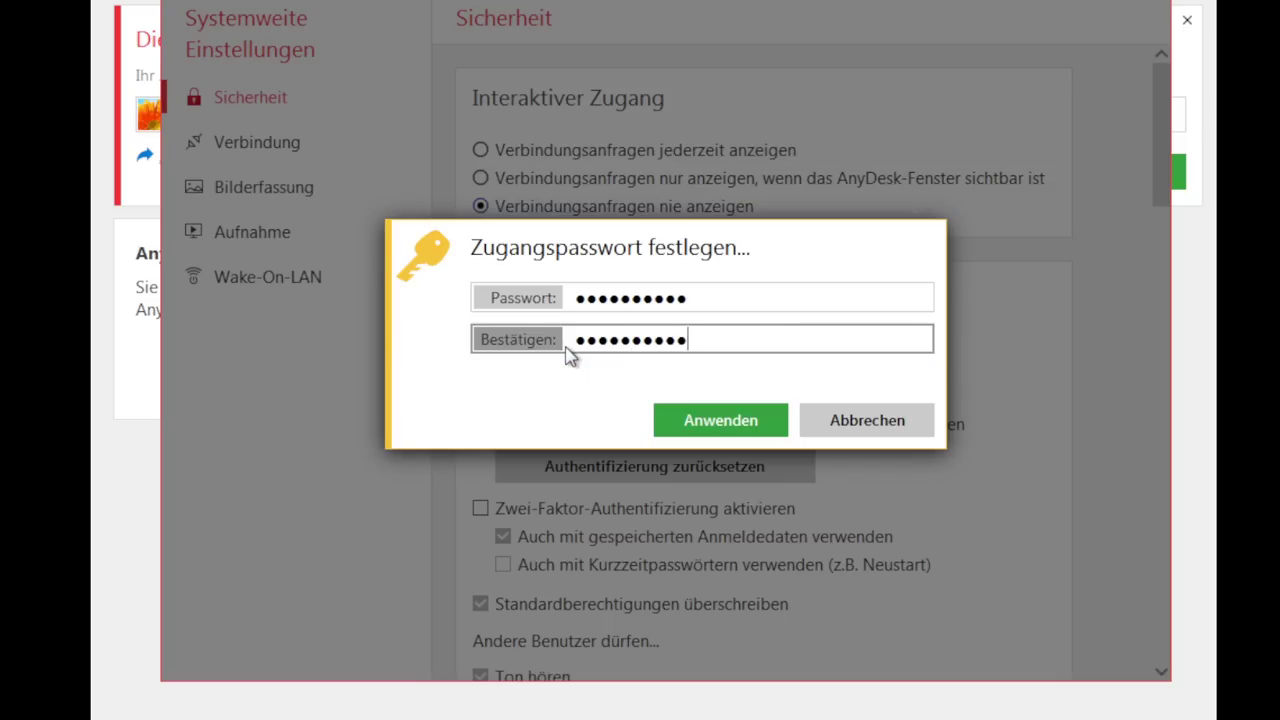
pyautogui.click(690, 438)
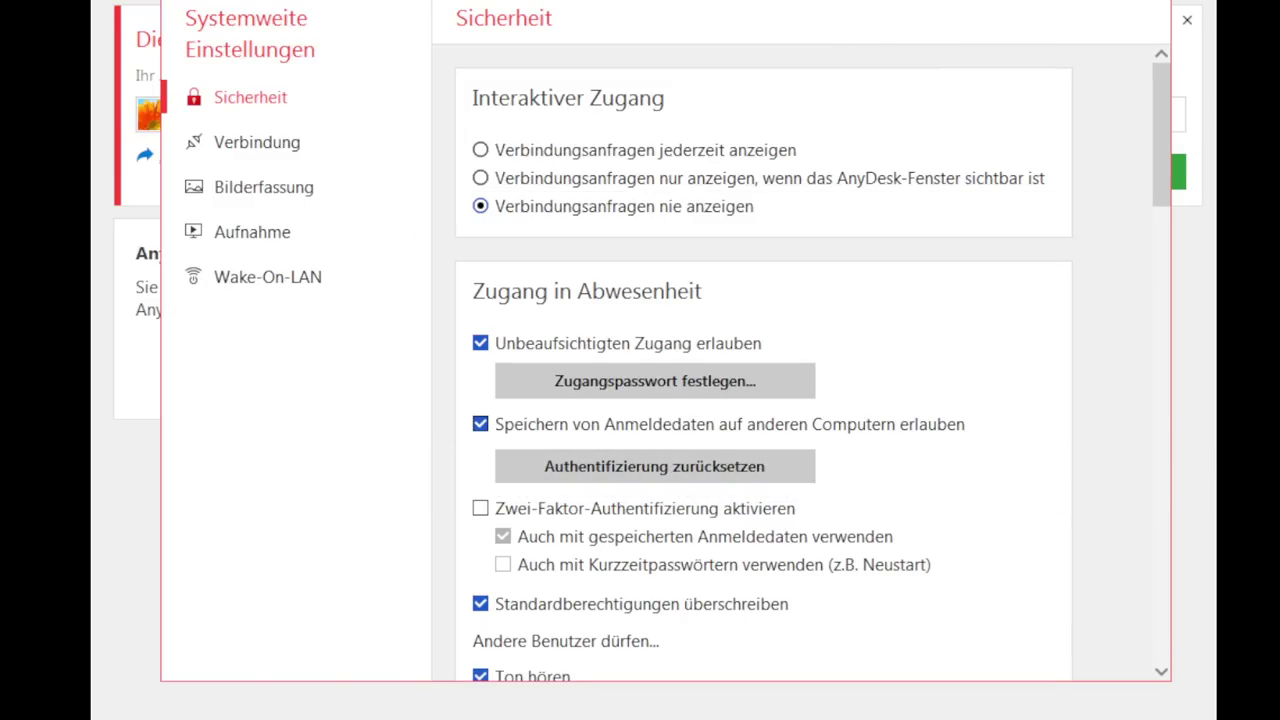
pyautogui.press('Escape')
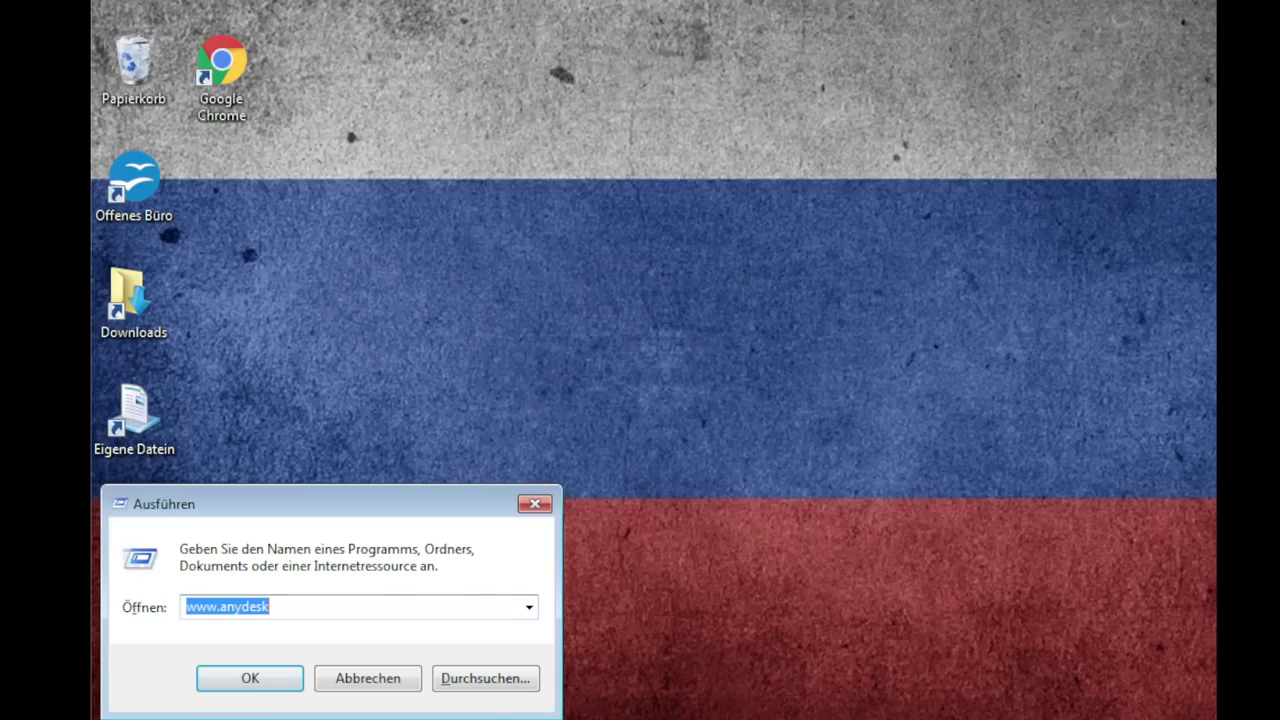
pyautogui.click(538, 504)
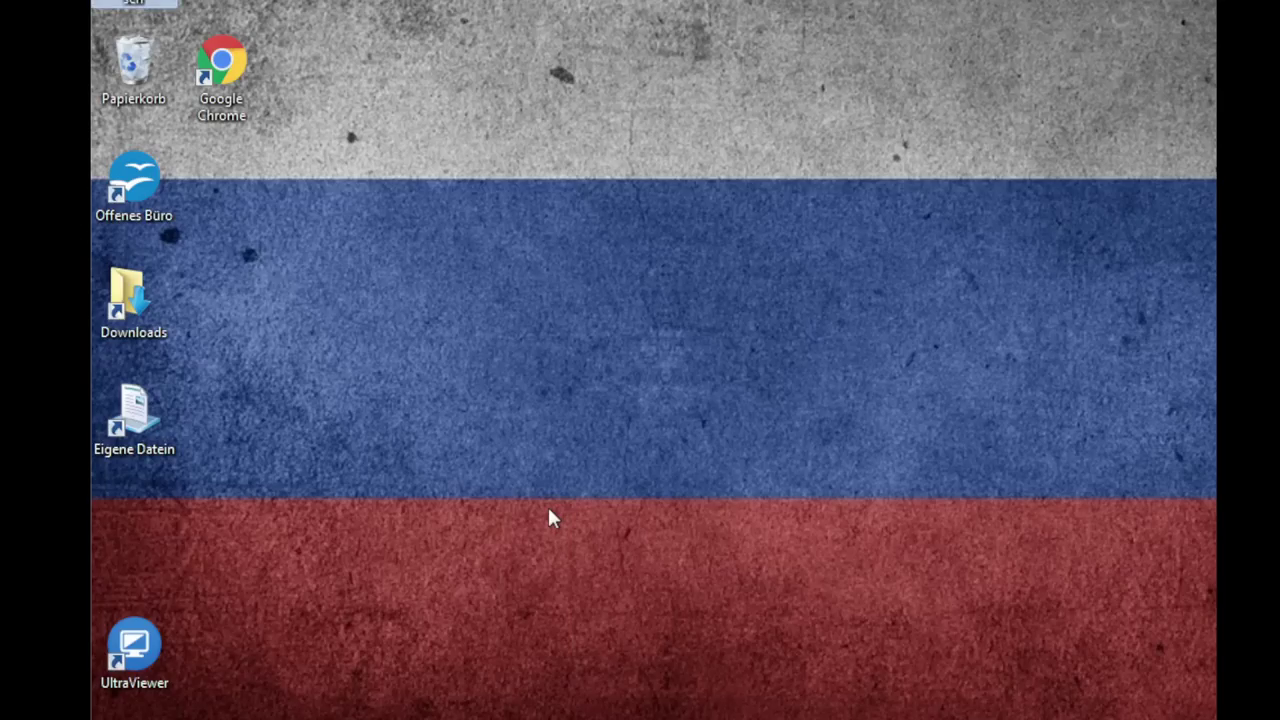
# Open Google Chrome, revisit the "fxacademy.io scam" search from the browsing history, and close the browser
pyautogui.doubleClick(218, 95)
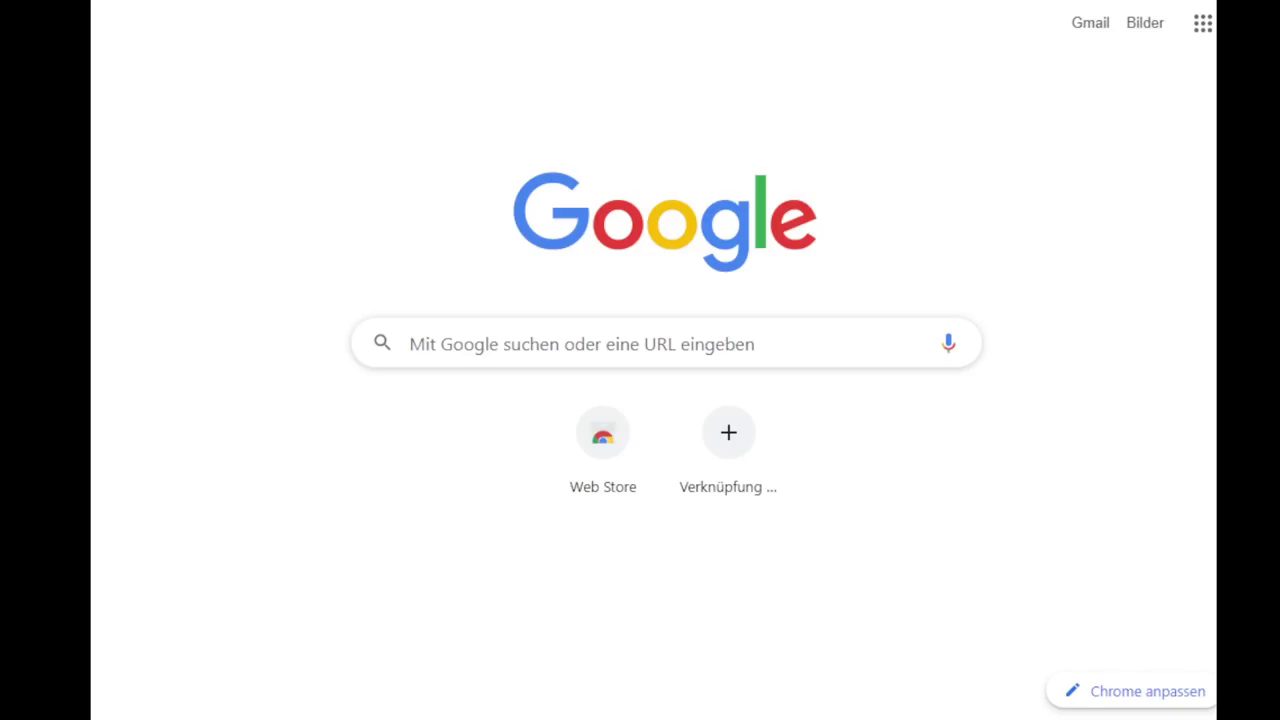
pyautogui.hotkey('ctrl', 'h')
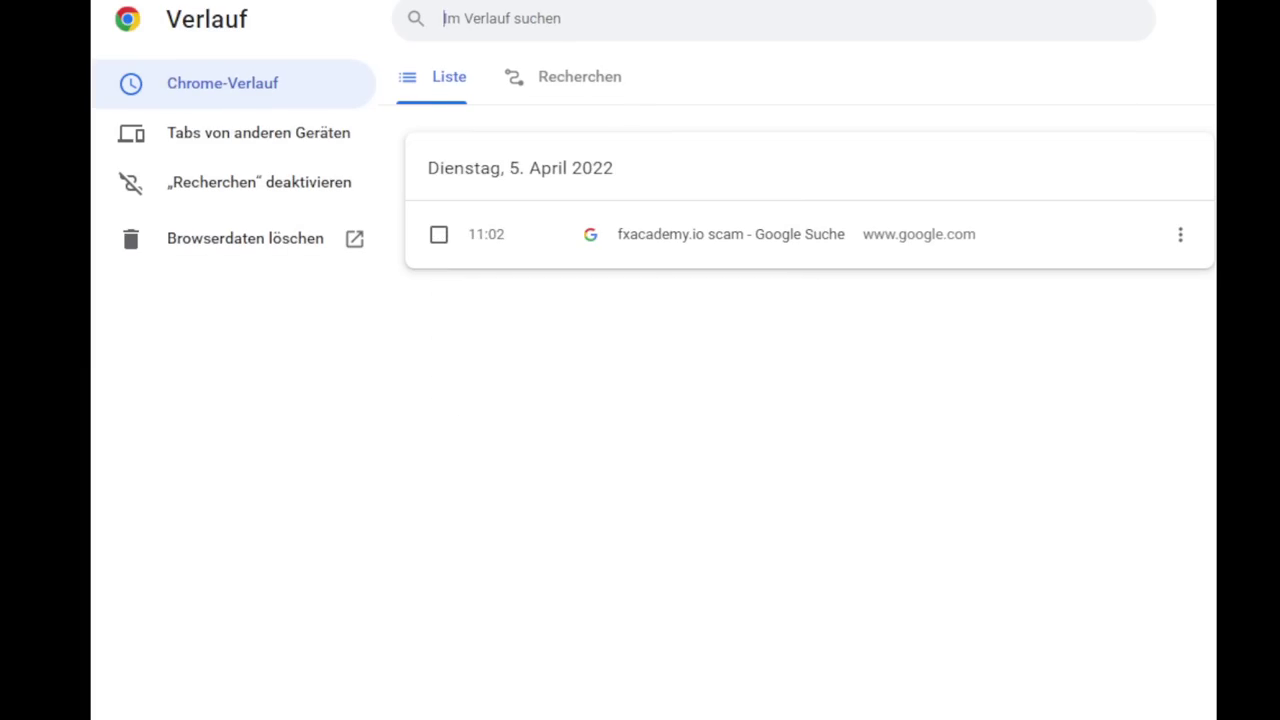
pyautogui.click(240, 103)
pyautogui.click(702, 247)
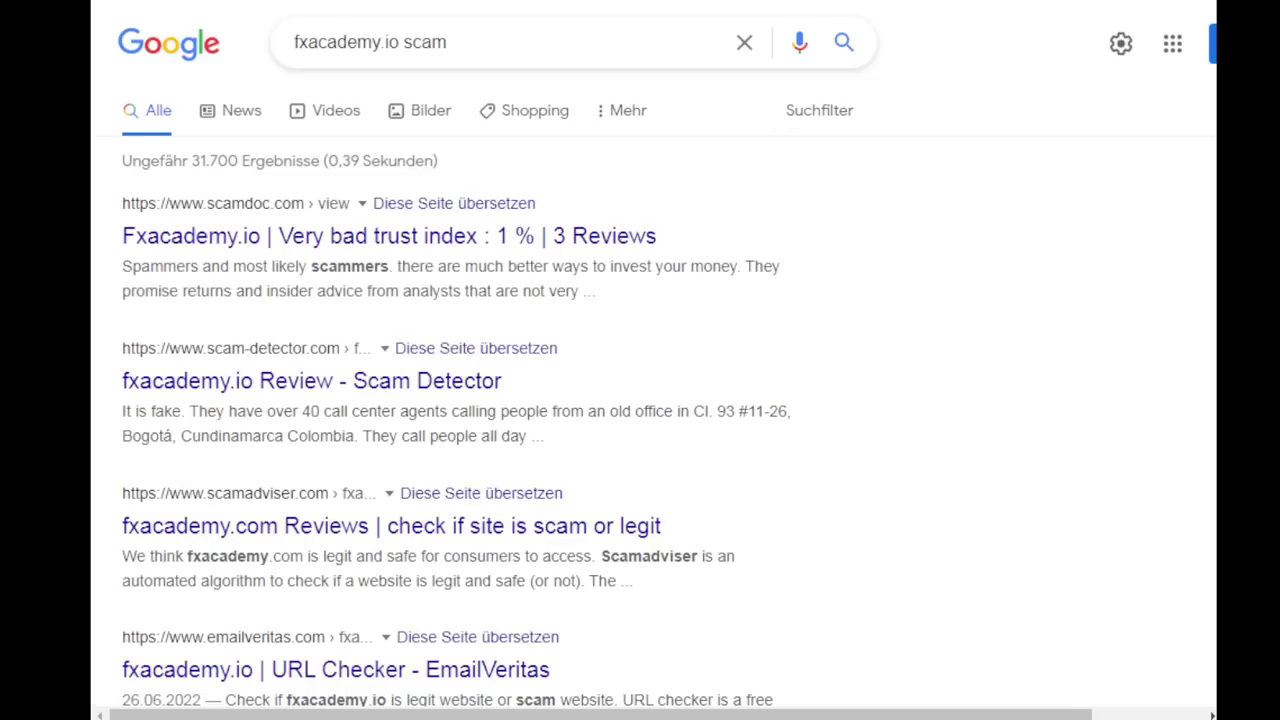
pyautogui.hotkey('alt', 'F4')
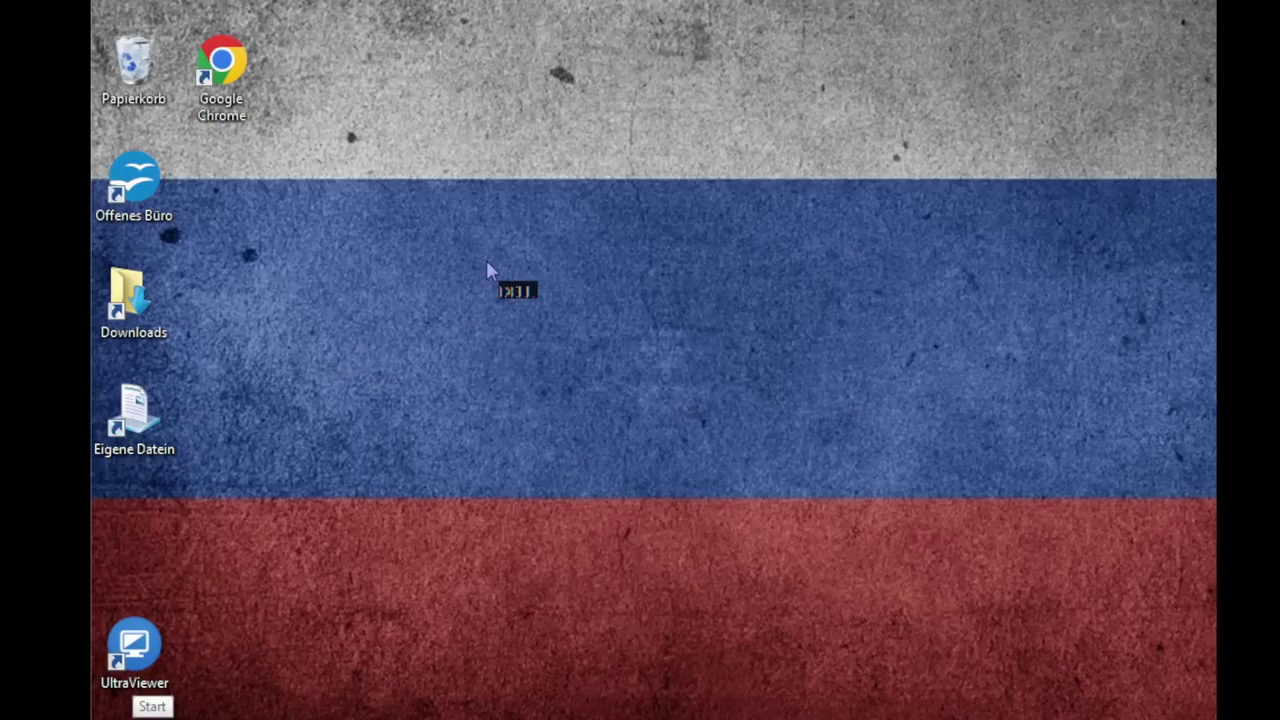
pyautogui.rightClick(564, 296)
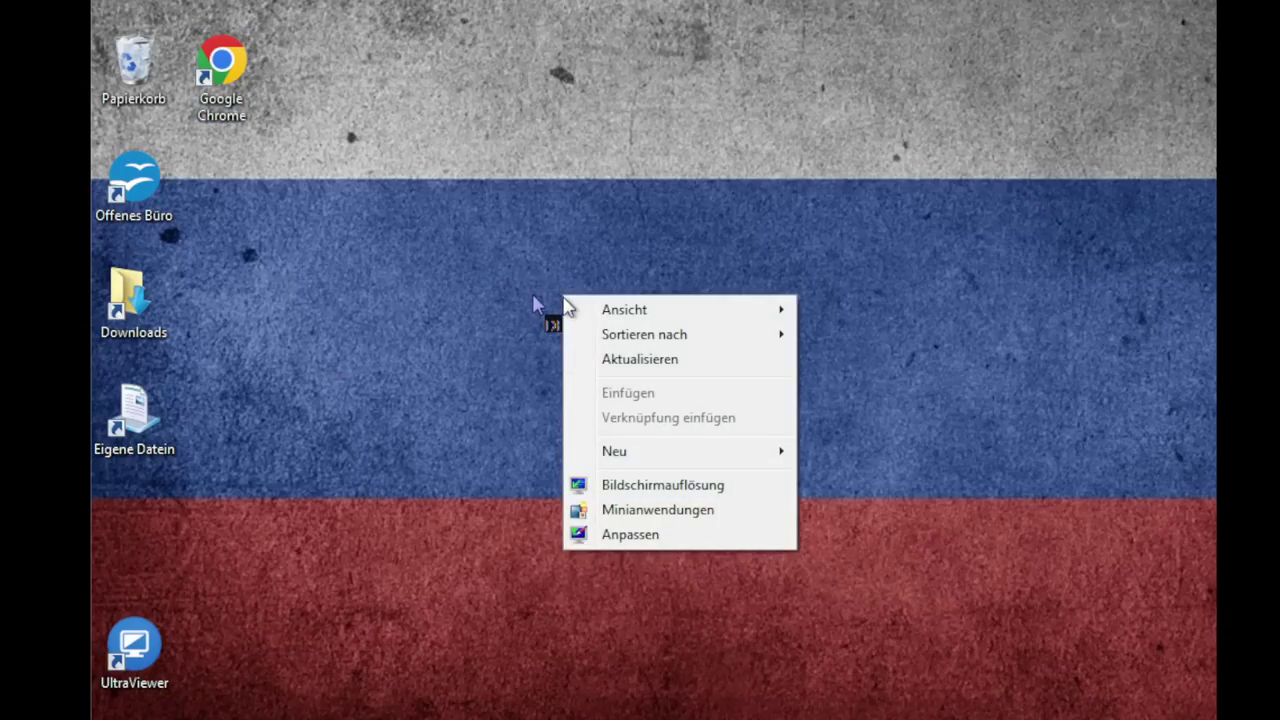
pyautogui.click(618, 361)
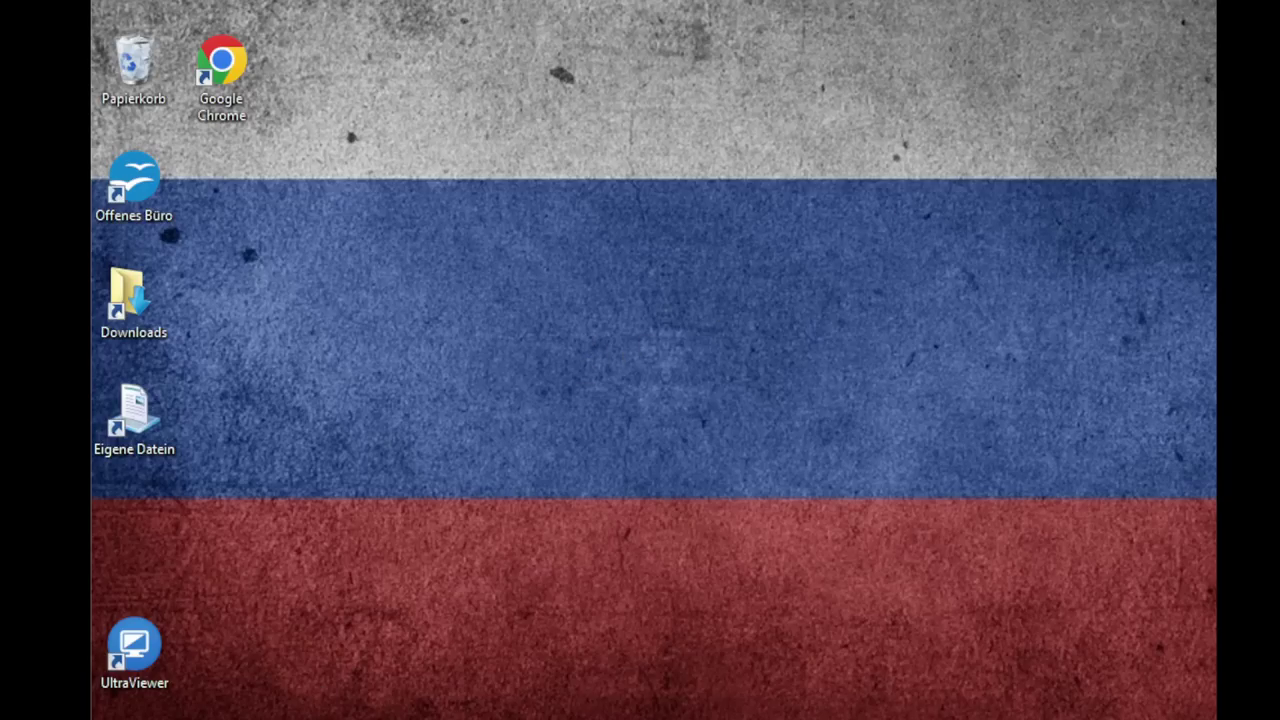
pyautogui.press('super')
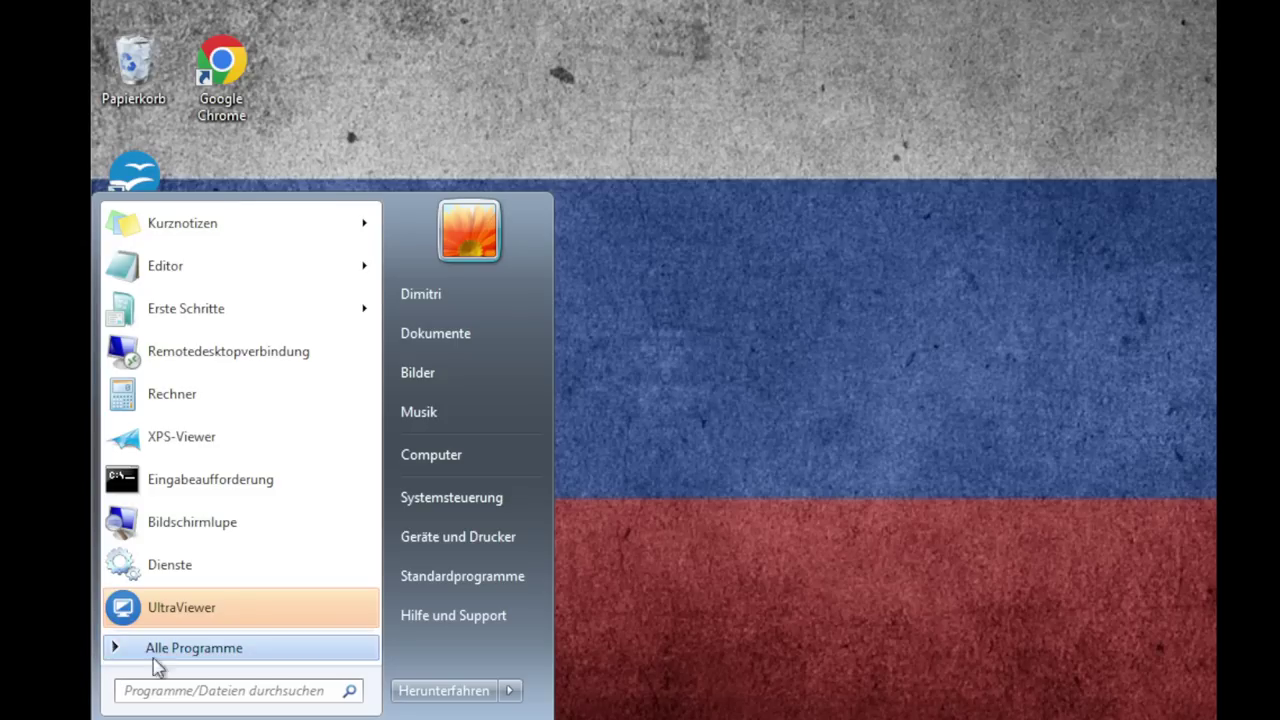
pyautogui.click(605, 5)
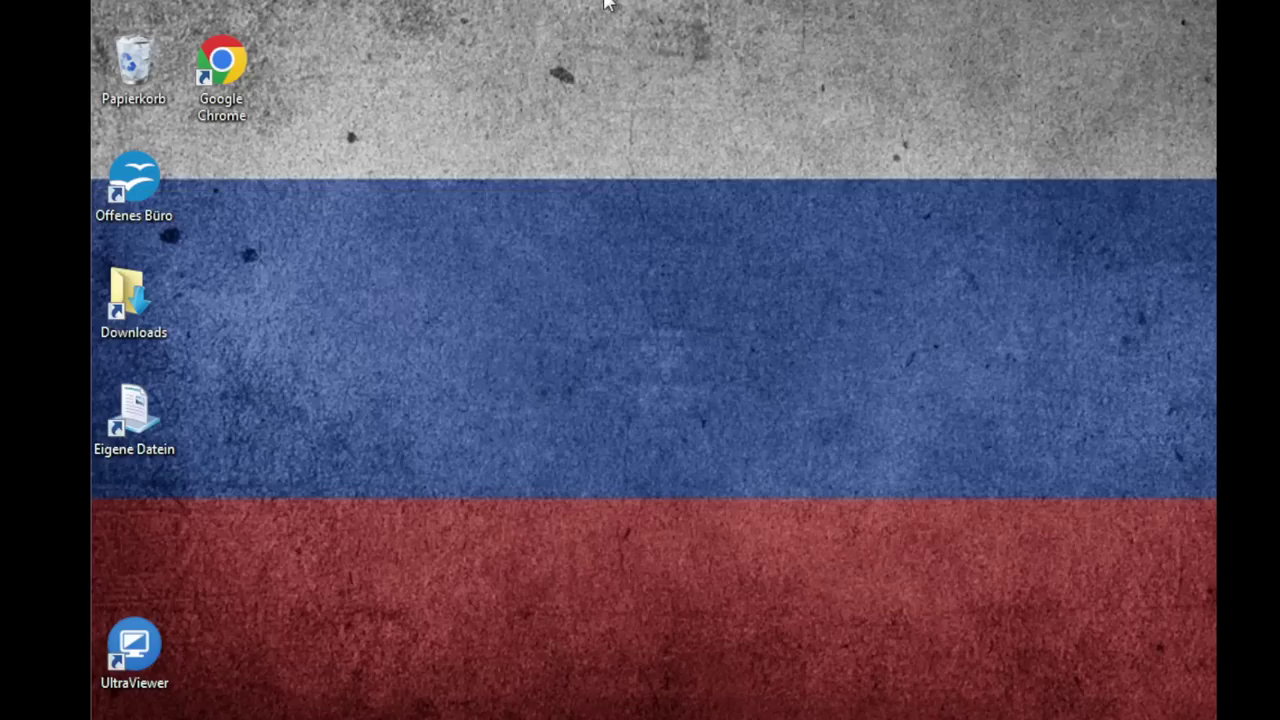
# Open Google Chrome and reopen the Einstellungen page from the recently closed entries in the history
pyautogui.doubleClick(222, 112)
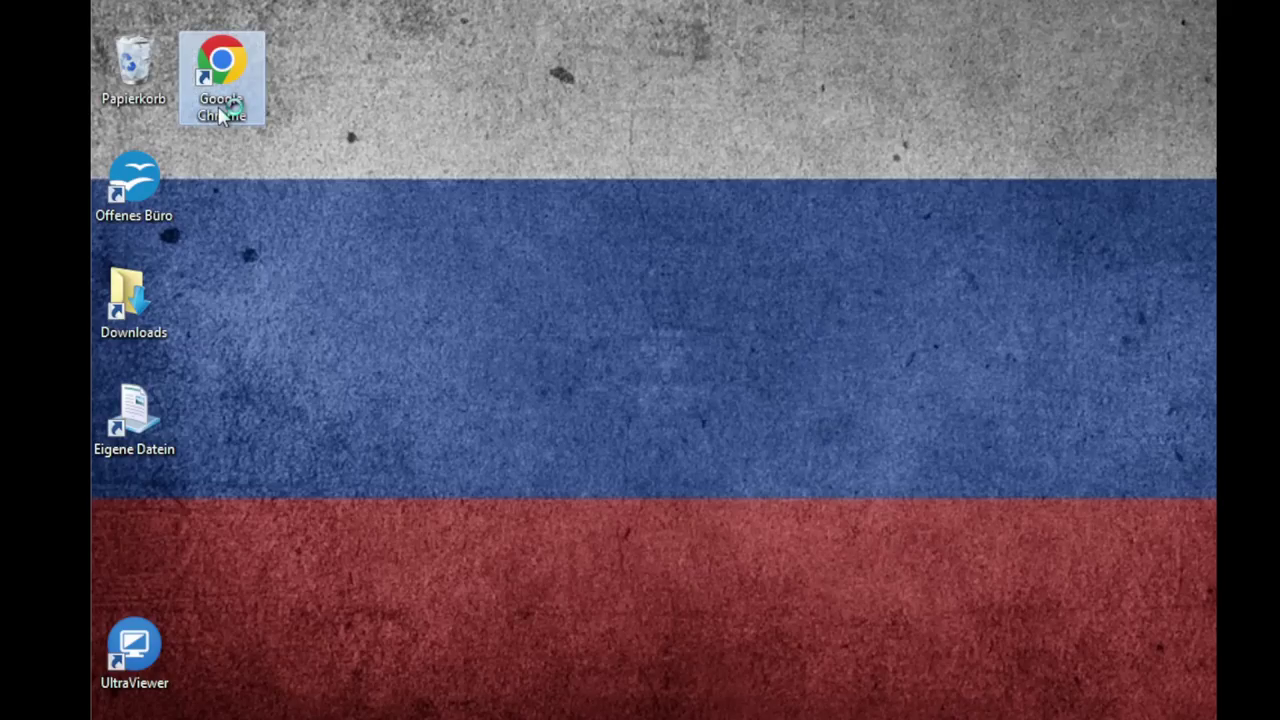
pyautogui.rightClick(311, 278)
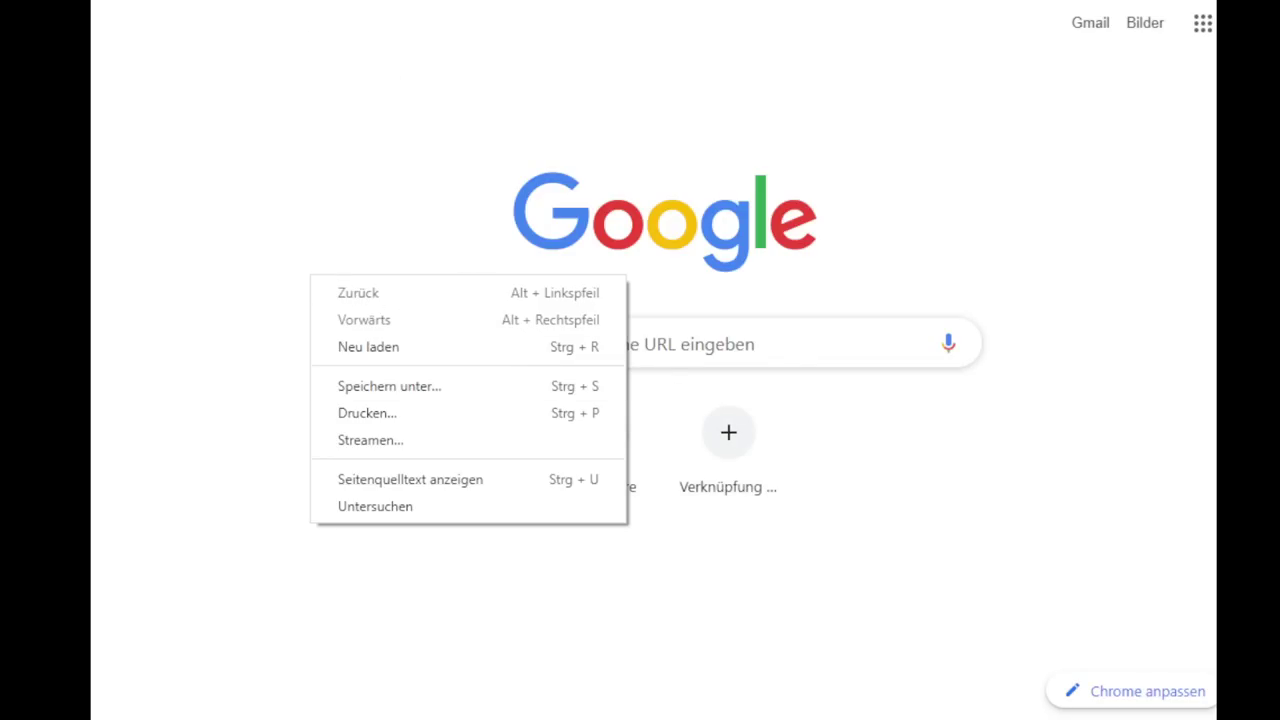
pyautogui.hotkey('alt', 'f')
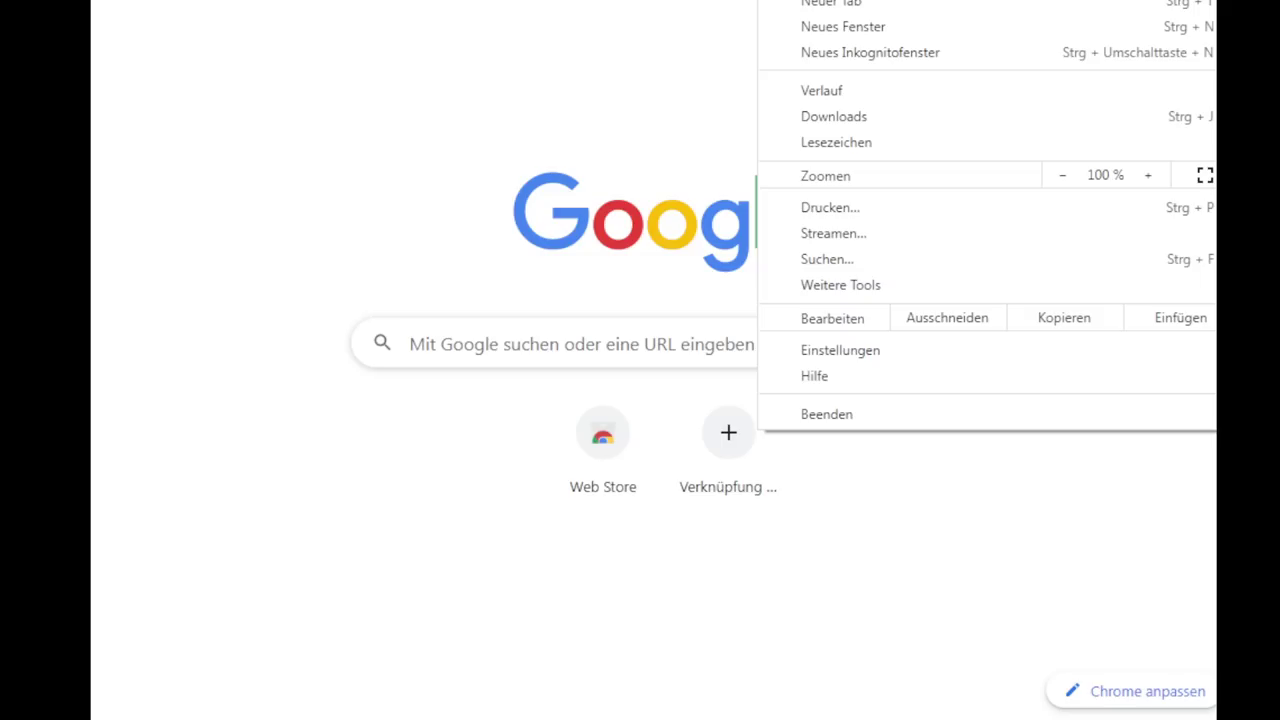
pyautogui.moveTo(868, 100)
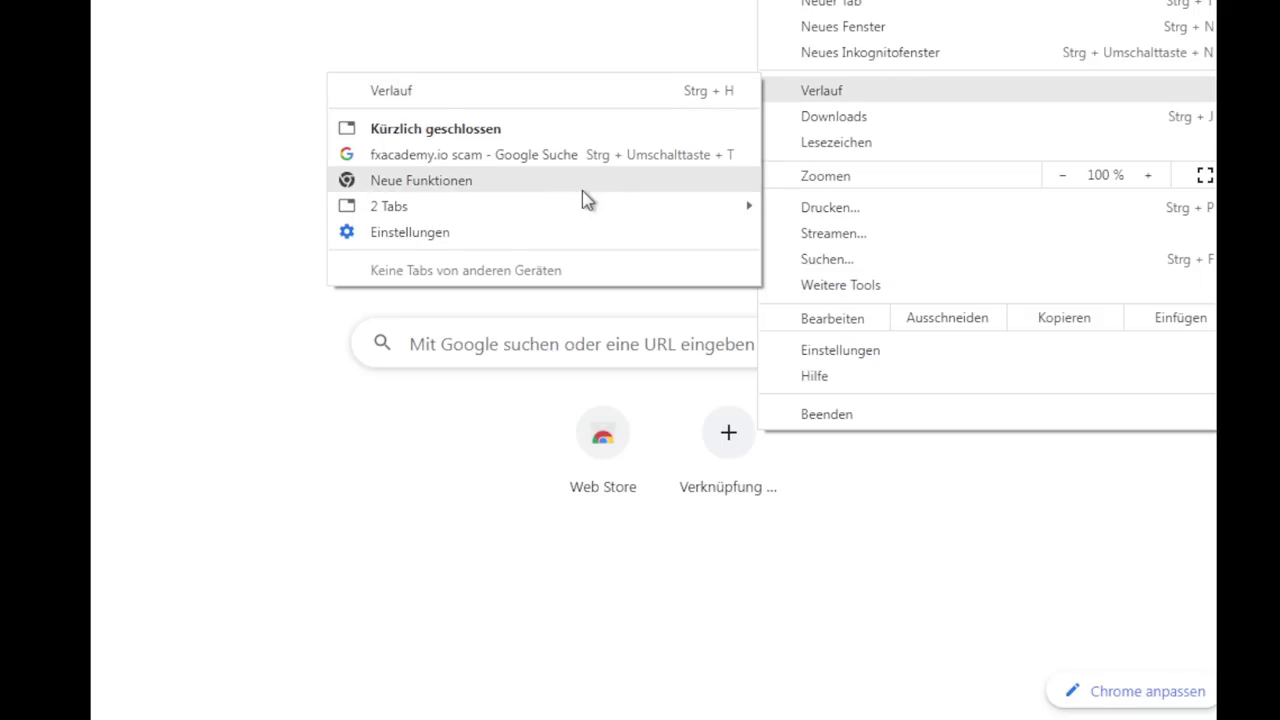
pyautogui.click(623, 233)
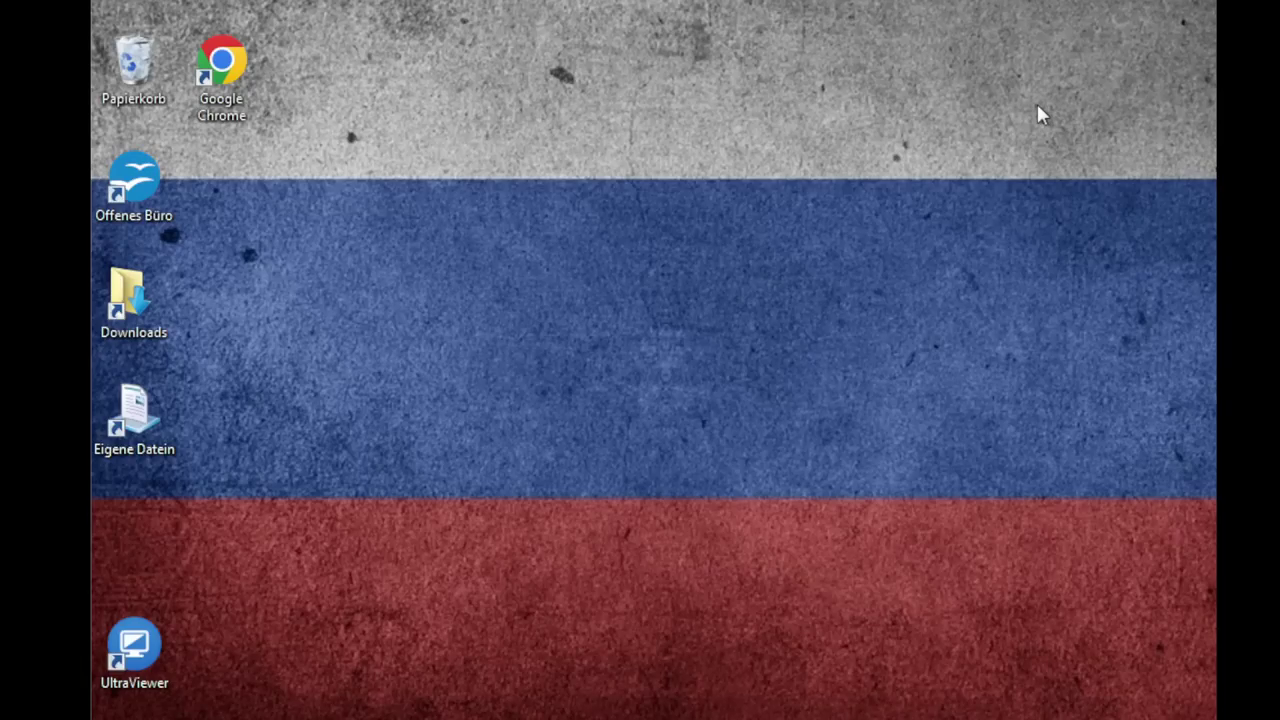
# Open a command prompt and run netstat to list the computer's active network connections
pyautogui.press('super+r')
pyautogui.write('cmd')
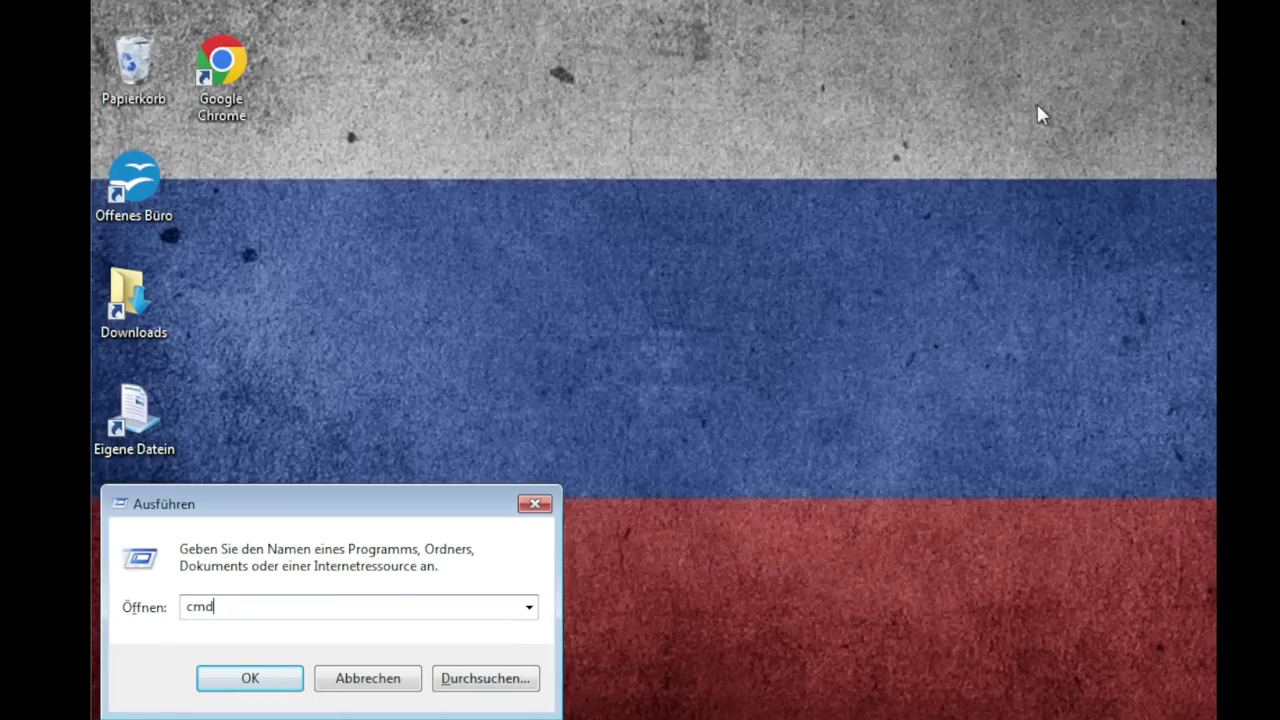
pyautogui.press('Return')
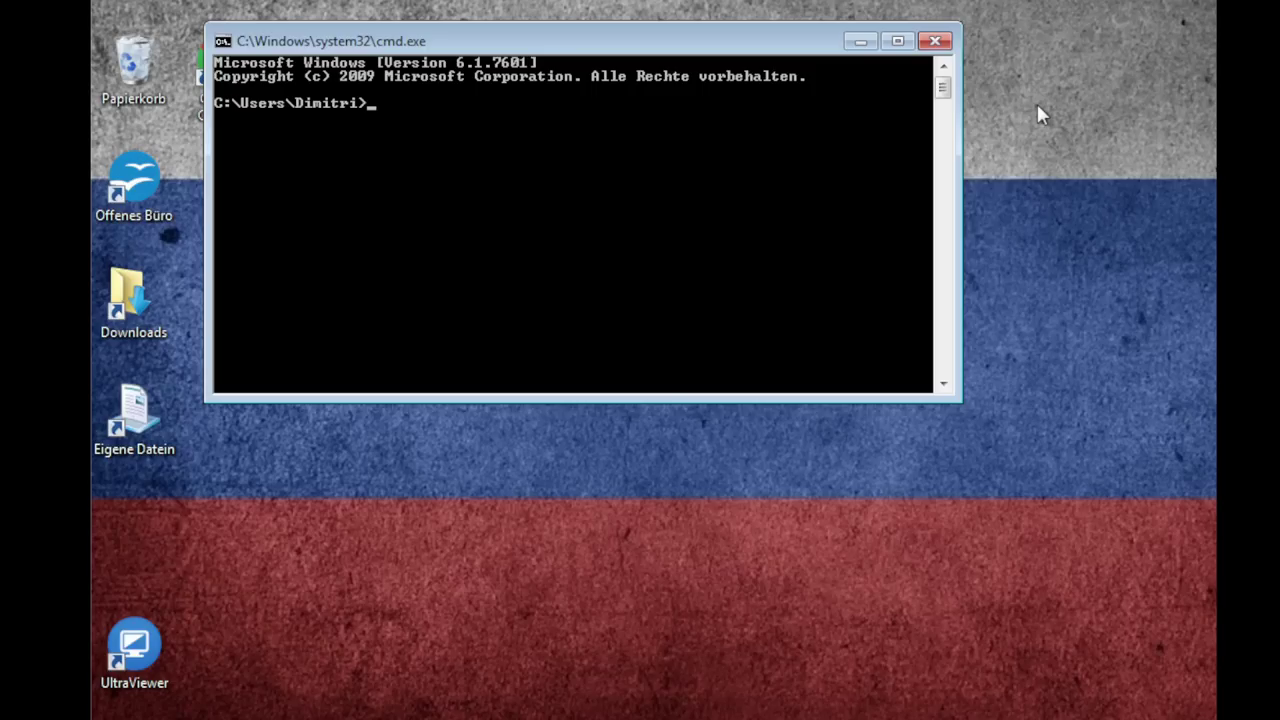
pyautogui.write('netstat')
pyautogui.press('Return')
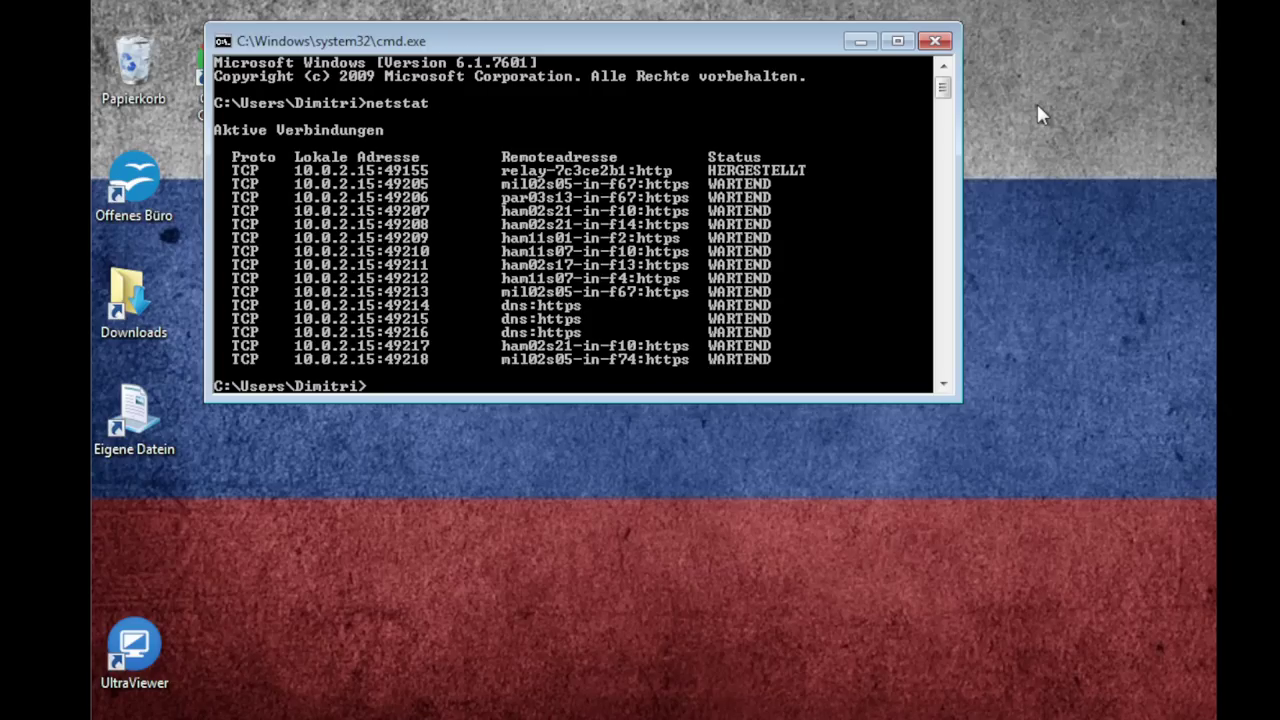
# Launch the Event Viewer with eventvwr and show the Administrative Ereignisse view under Benutzerdefinierte Ansichten
pyautogui.press('super+r')
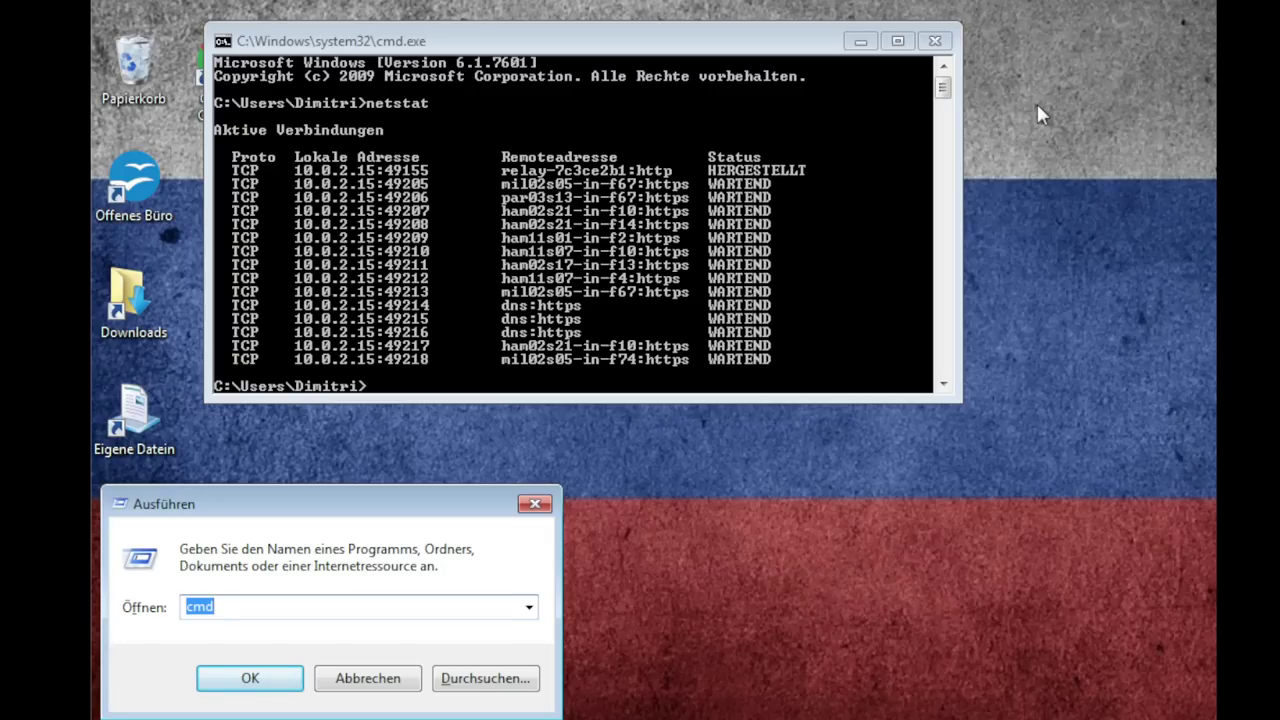
pyautogui.press('BackSpace')
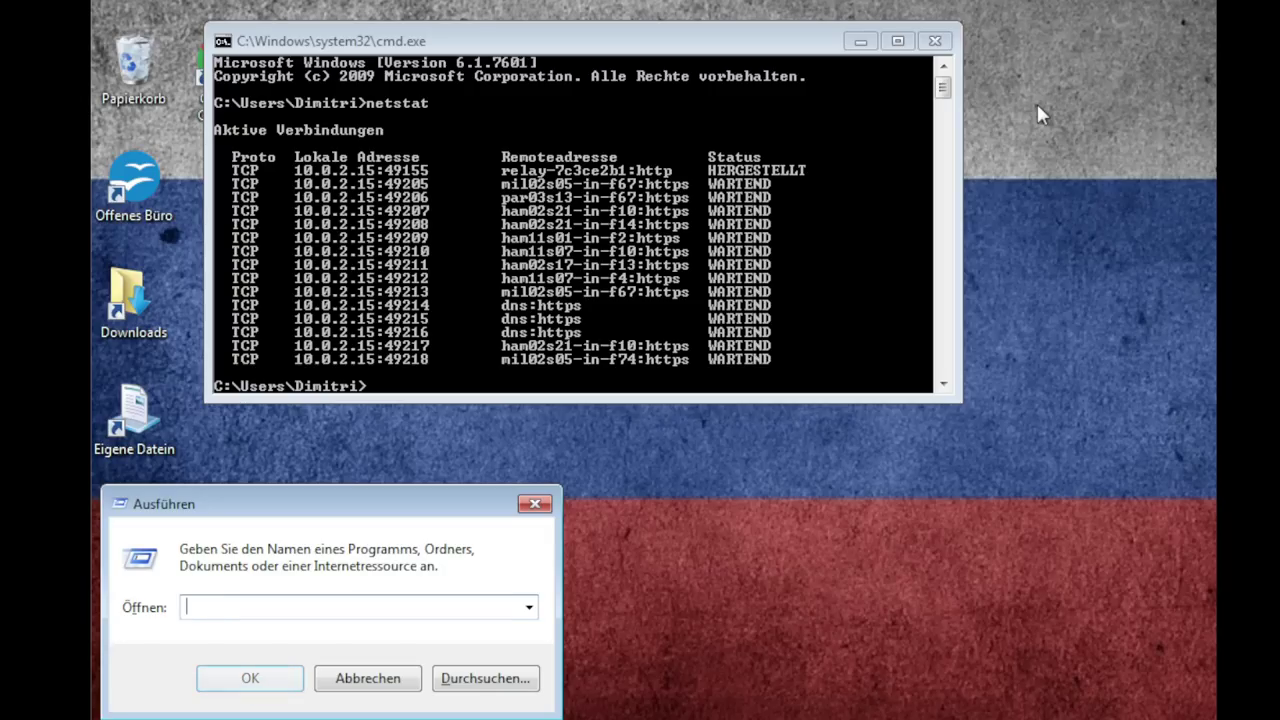
pyautogui.write('even')
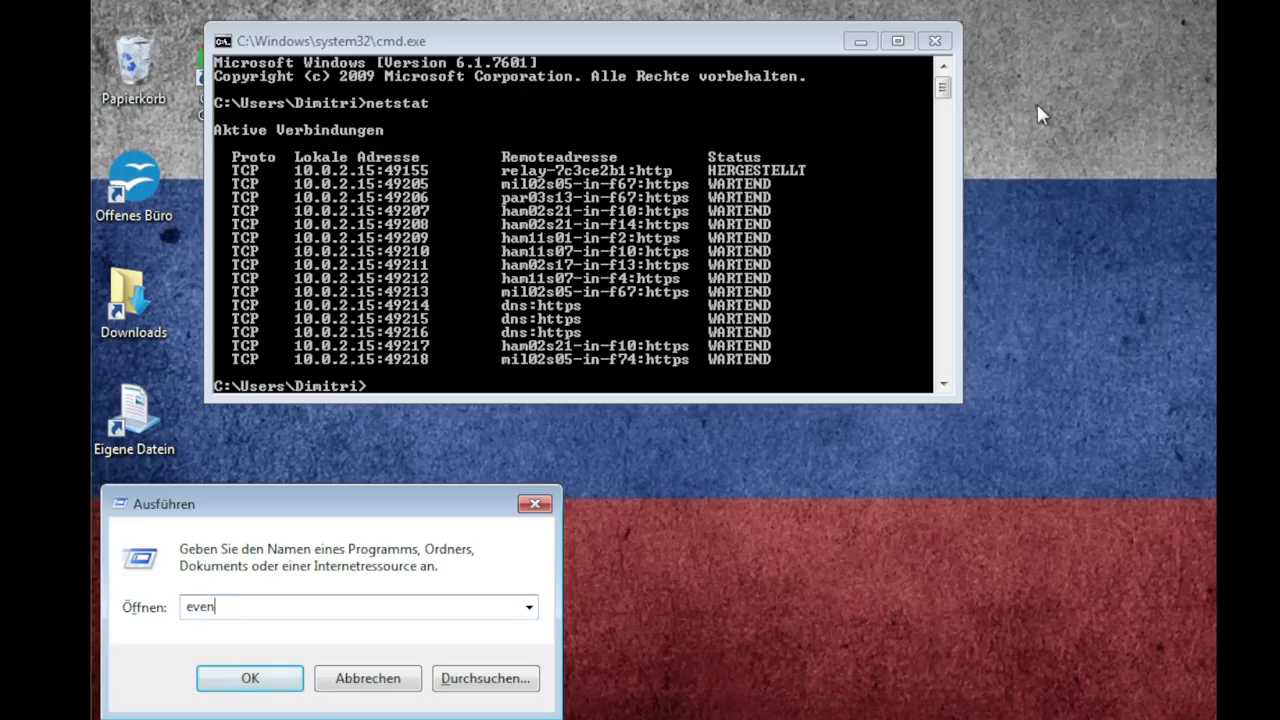
pyautogui.write('tvwr')
pyautogui.press('Return')
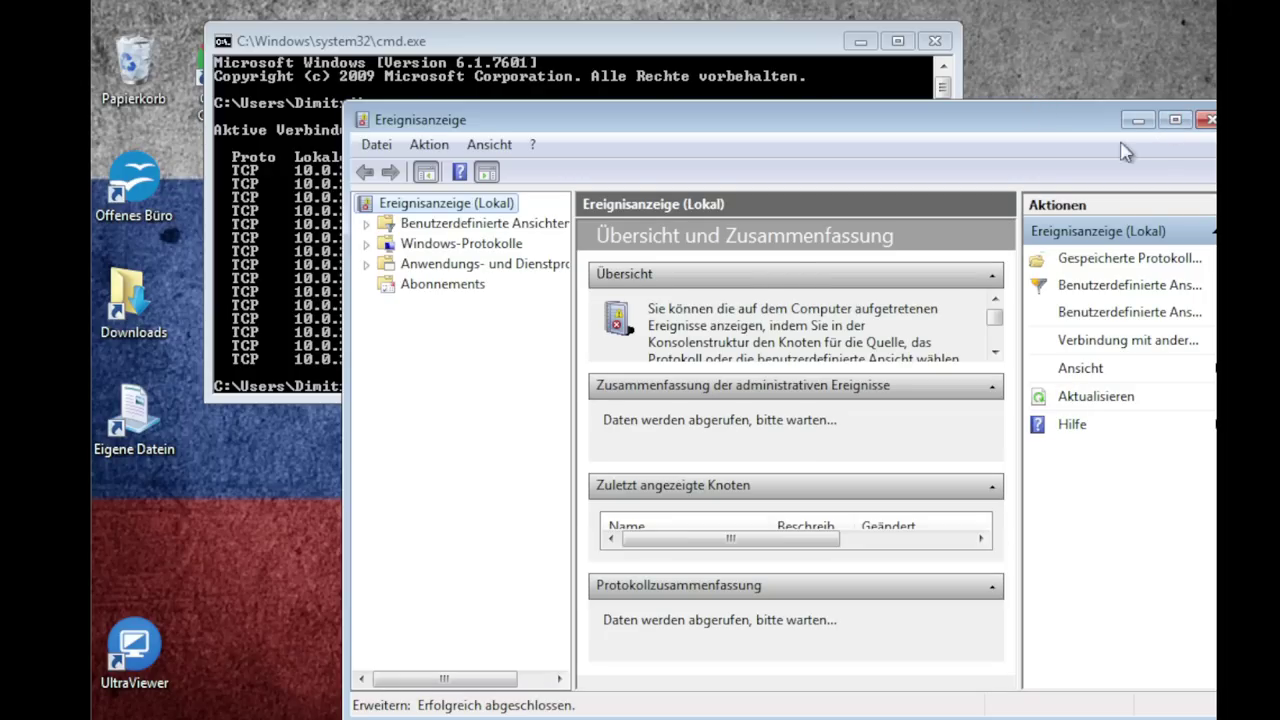
pyautogui.doubleClick(550, 227)
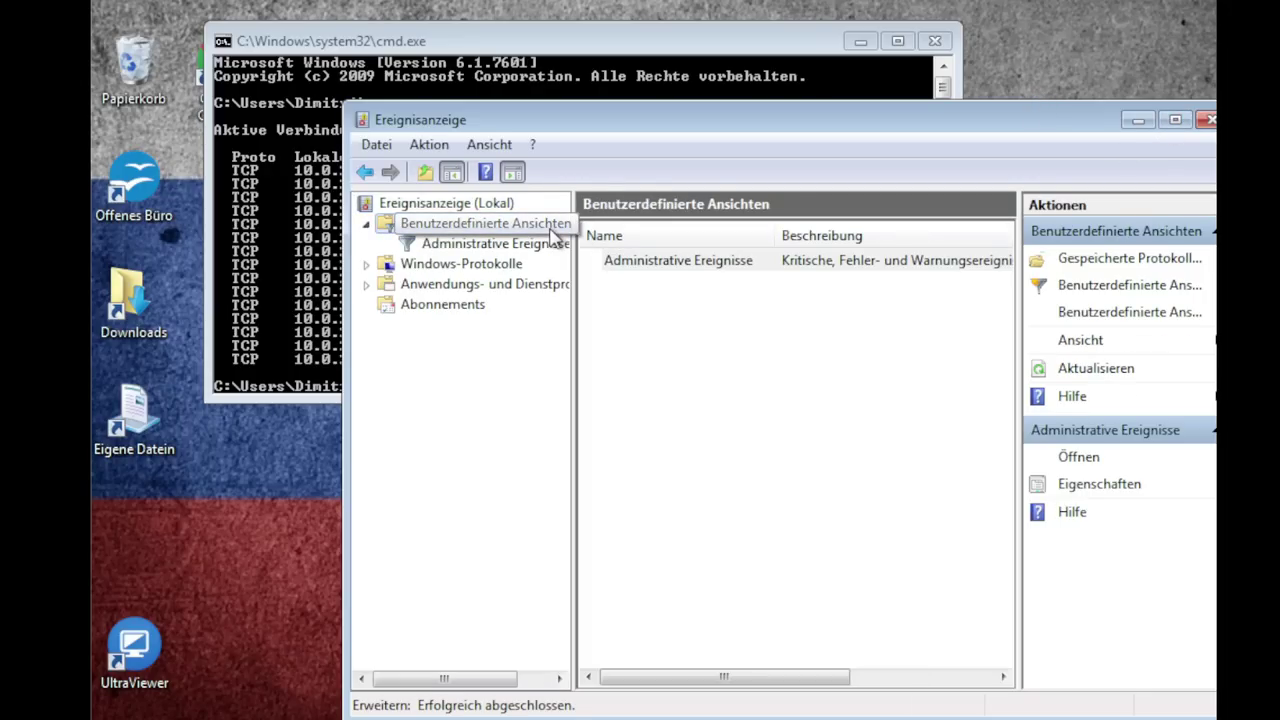
pyautogui.click(555, 250)
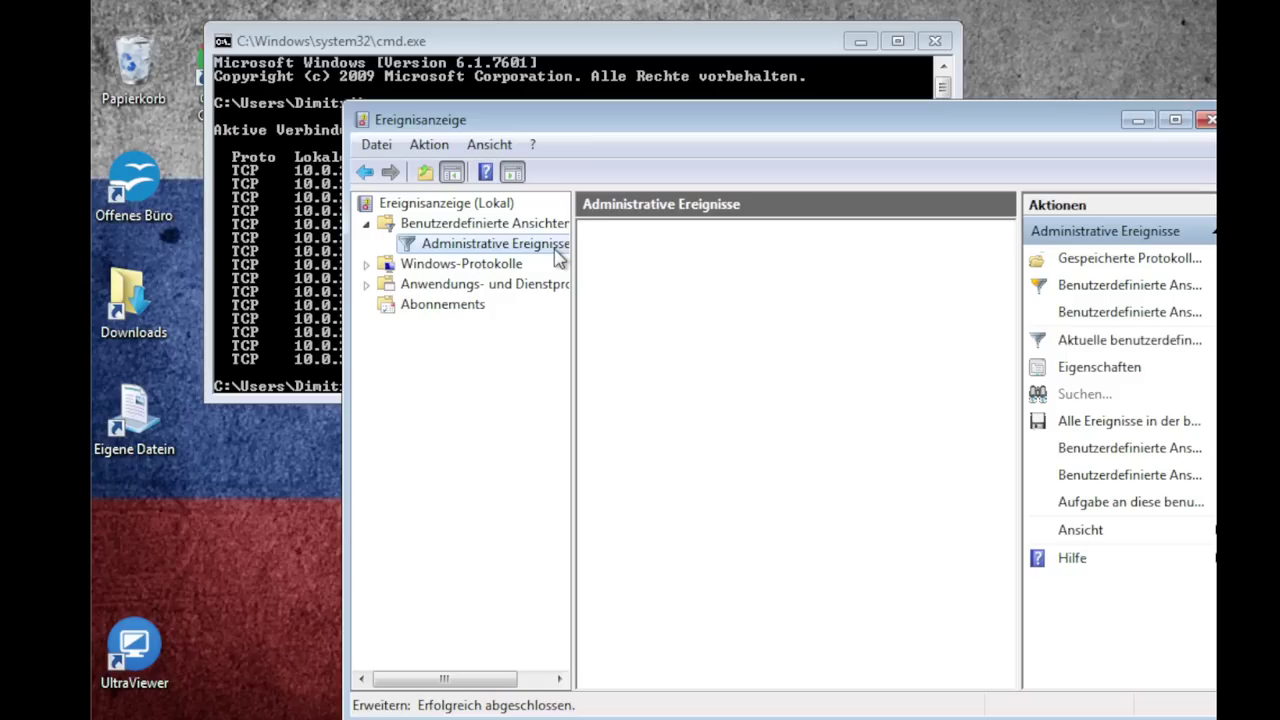
# Bring the command prompt with the connection list to the front and return to the Event Viewer
pyautogui.click(597, 47)
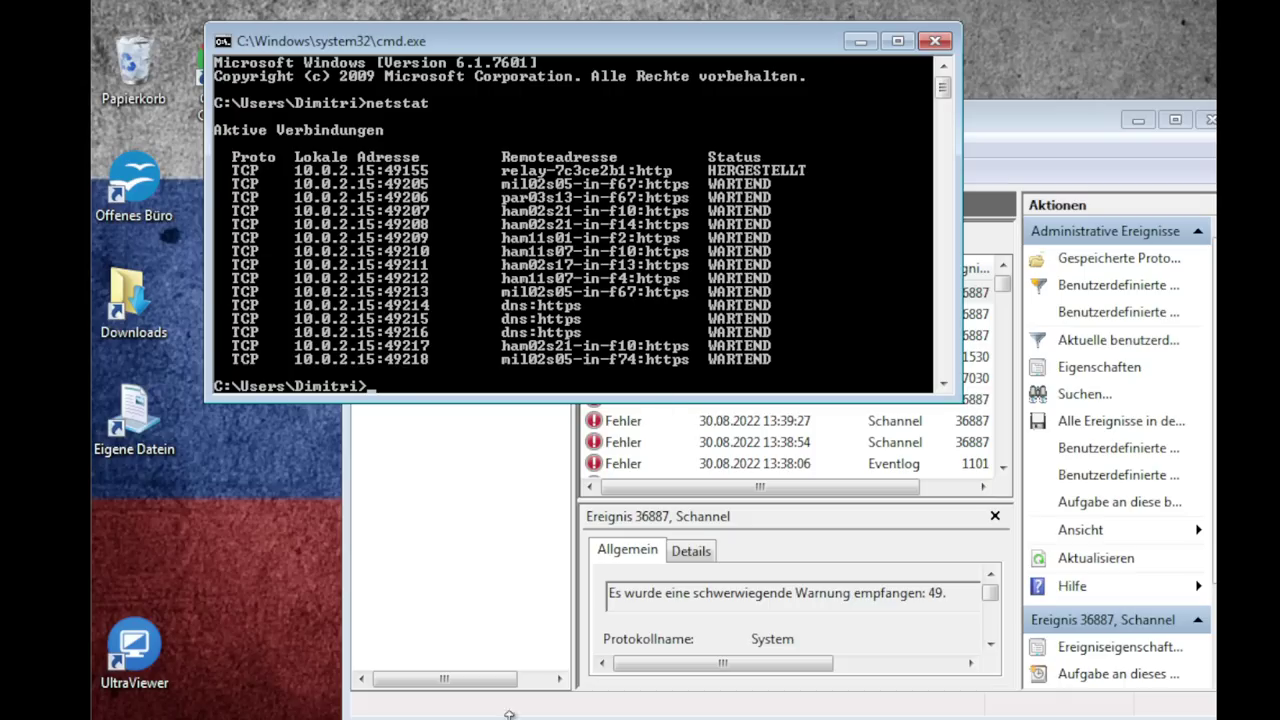
pyautogui.moveTo(511, 716)
pyautogui.click(516, 480)
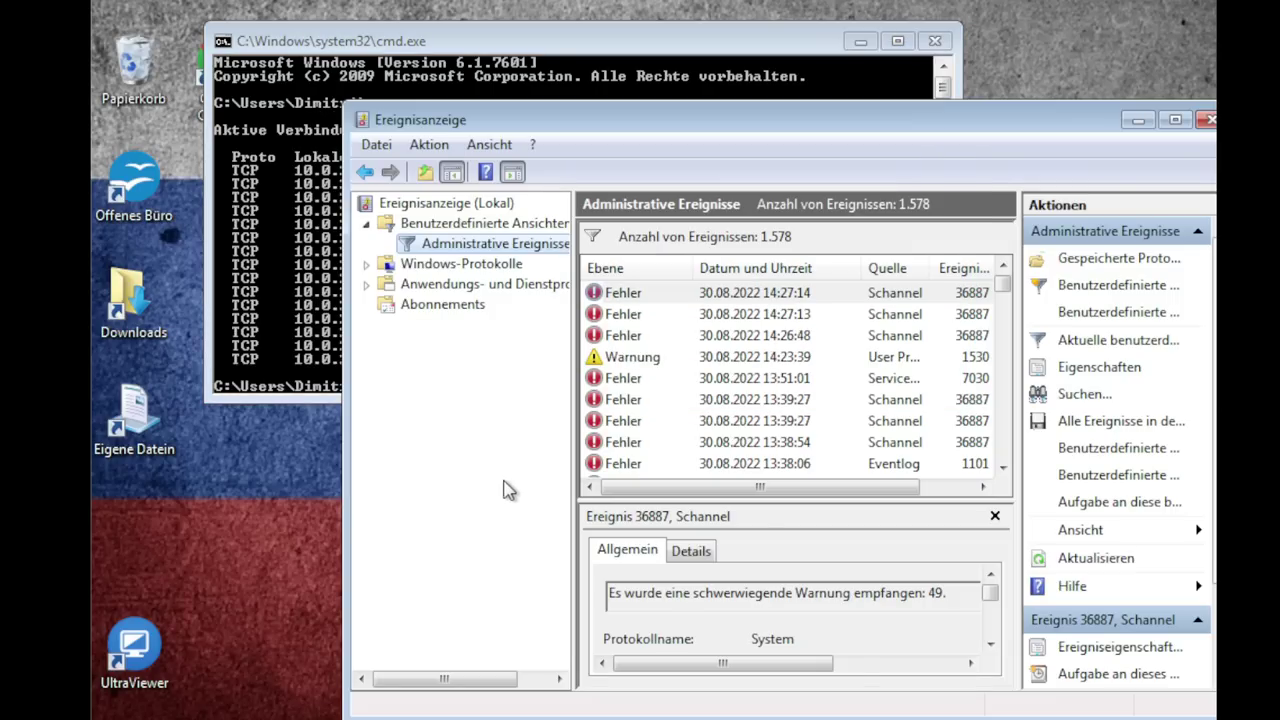
# Close the event preview, select the 30.08.2022 13:51:01 error and examine the administrative events back to September 2021
pyautogui.click(995, 516)
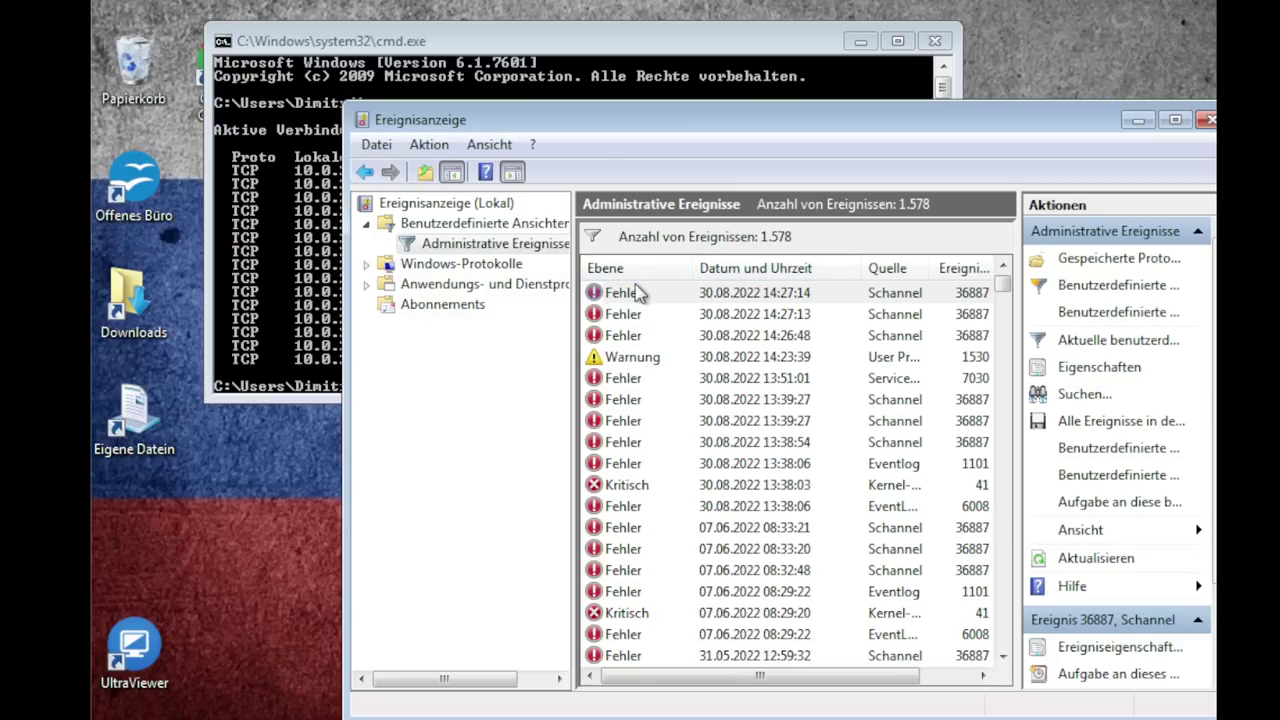
pyautogui.click(638, 380)
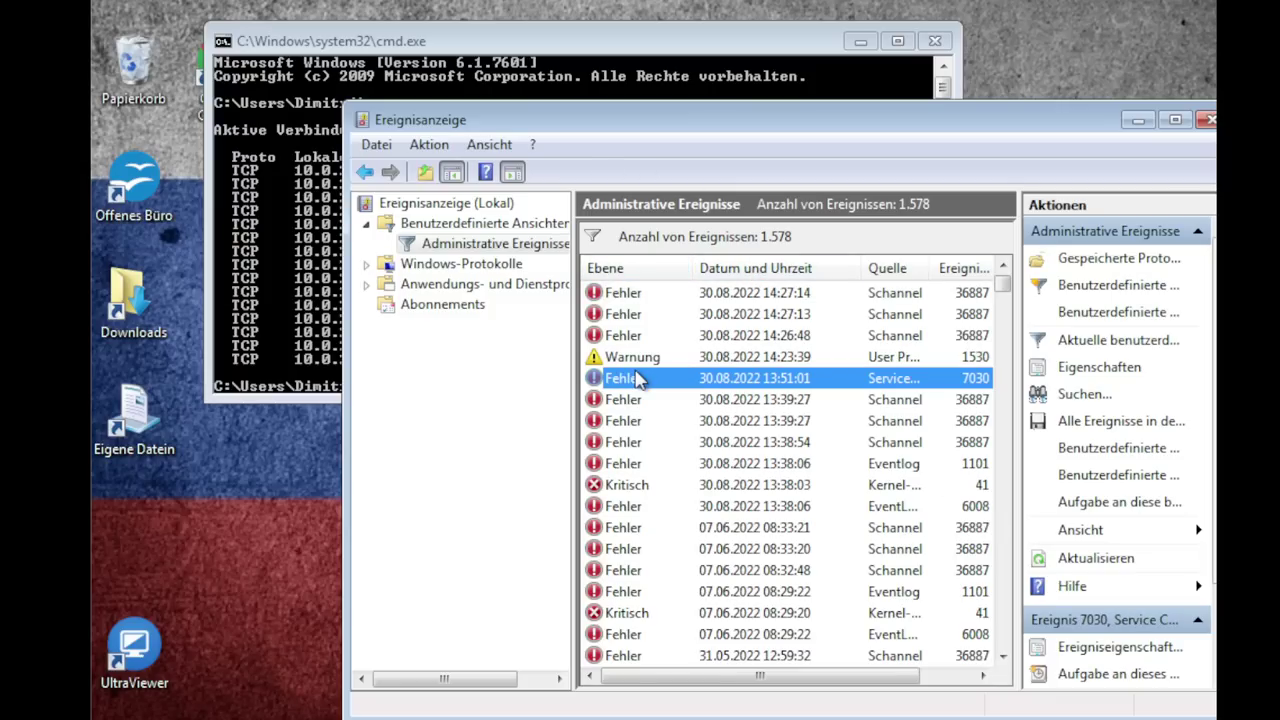
pyautogui.scroll(-3, 778, 358)
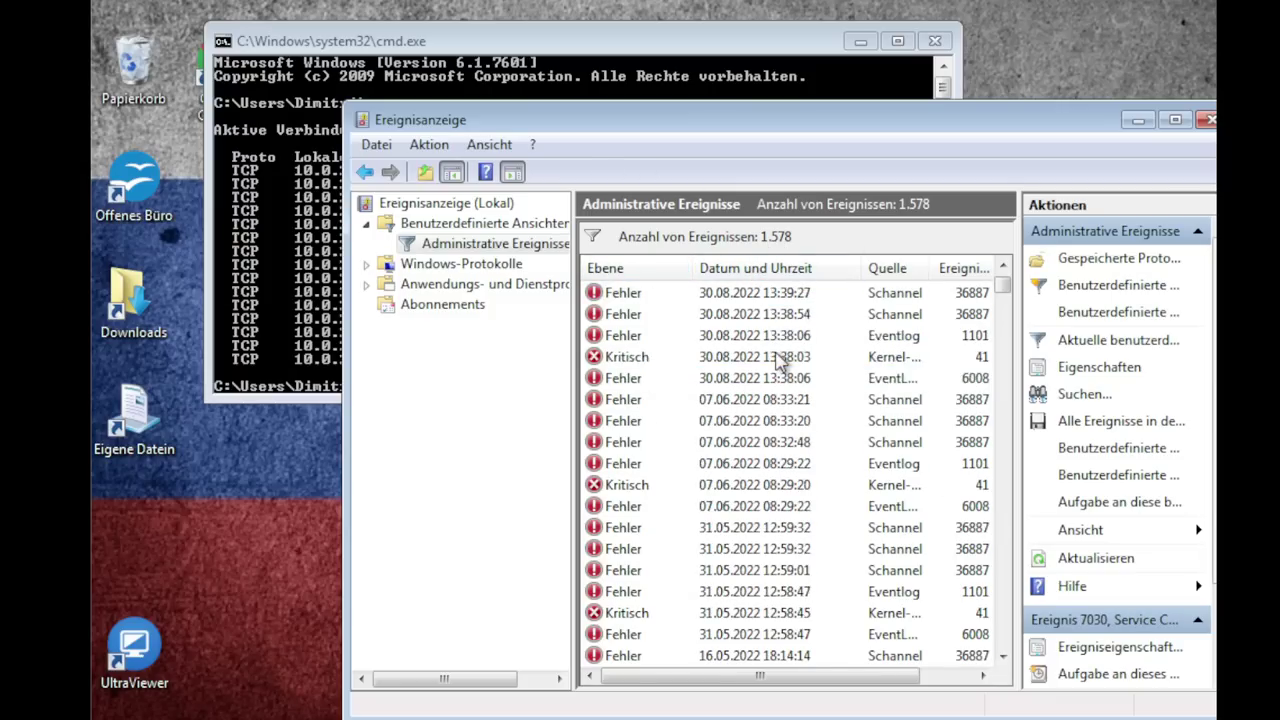
pyautogui.scroll(1, 780, 362)
pyautogui.scroll(2, 780, 362)
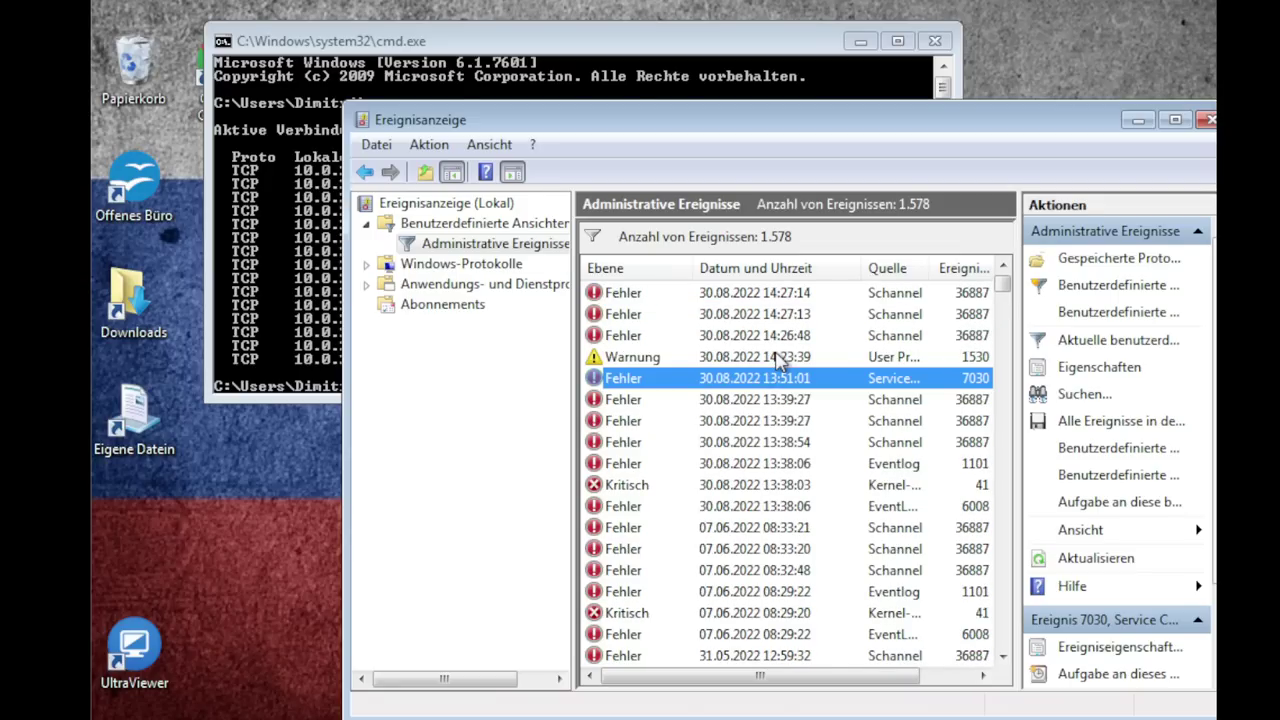
pyautogui.scroll(-7, 780, 350)
pyautogui.scroll(-15, 778, 340)
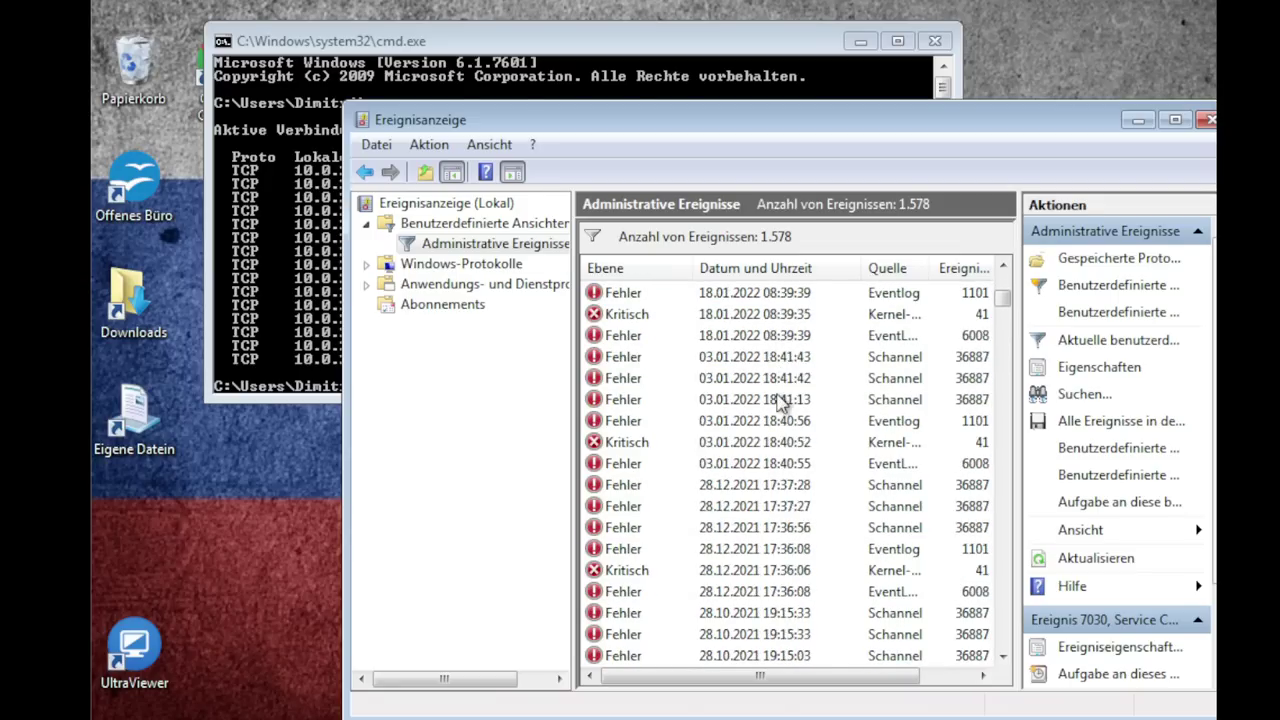
pyautogui.scroll(-8, 770, 567)
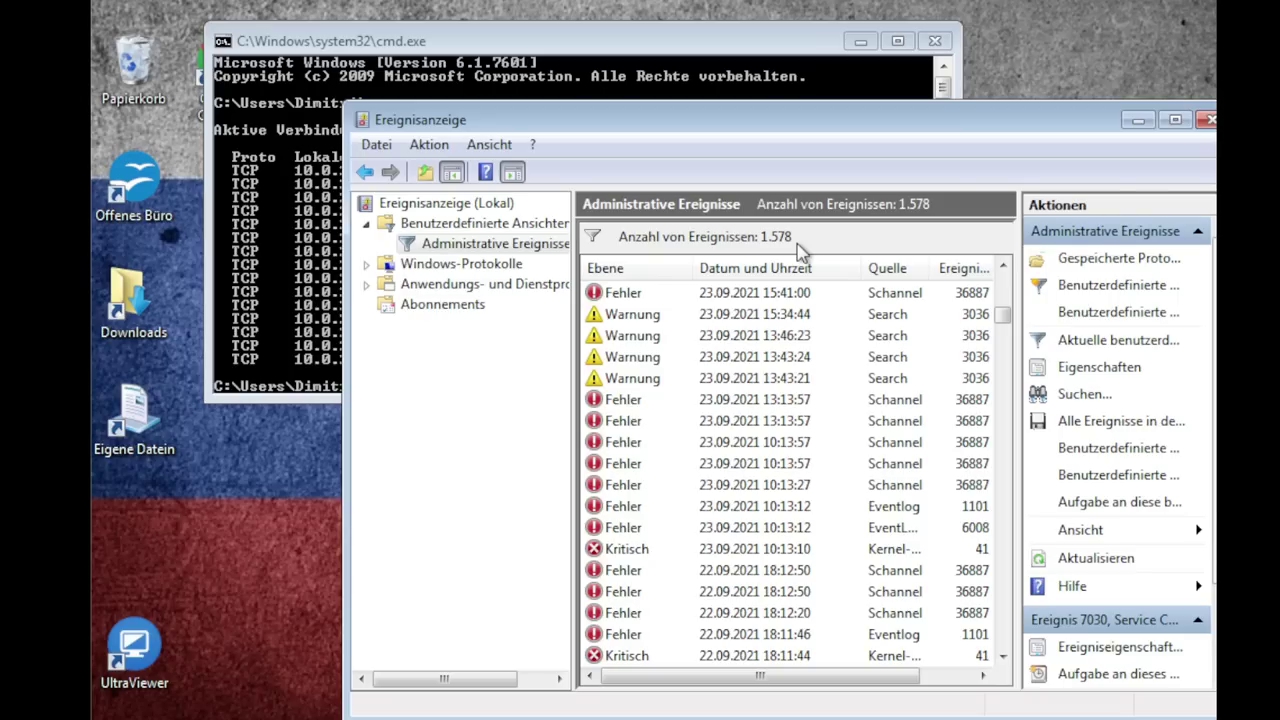
# Open Notepad and write "fremde leuten" on the first line of the blank document
pyautogui.press('super+r')
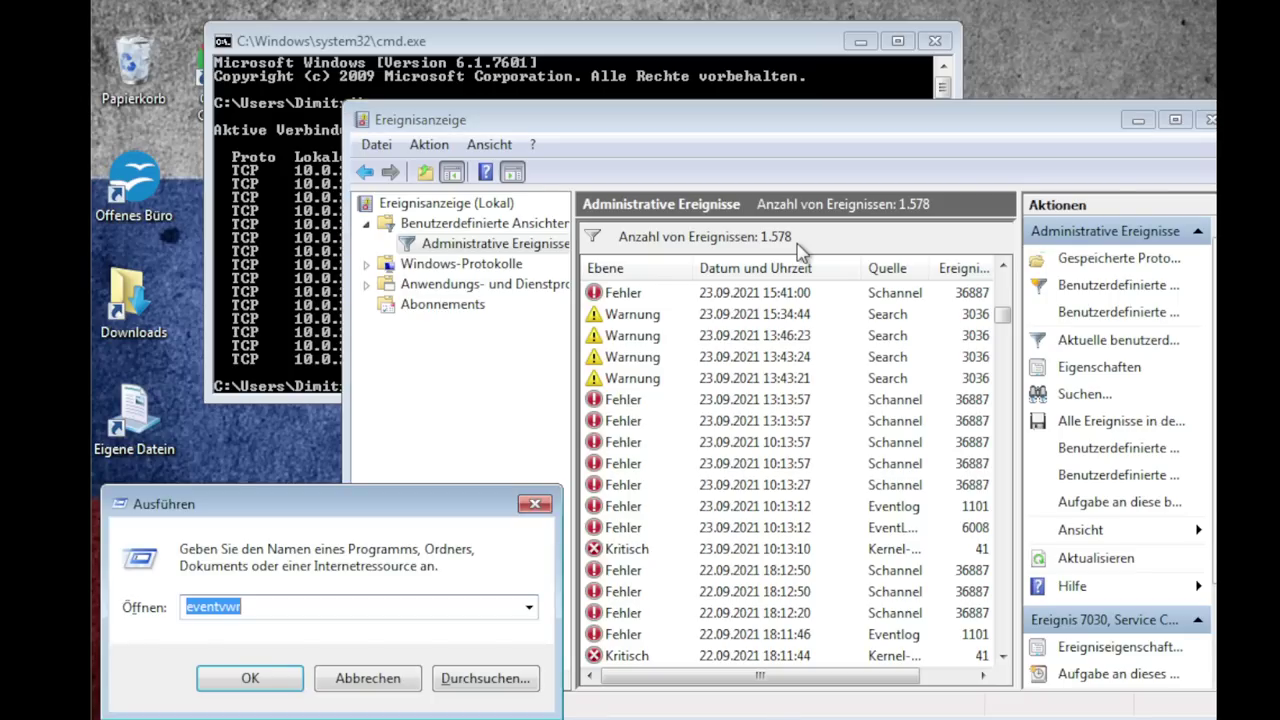
pyautogui.write('notepp')
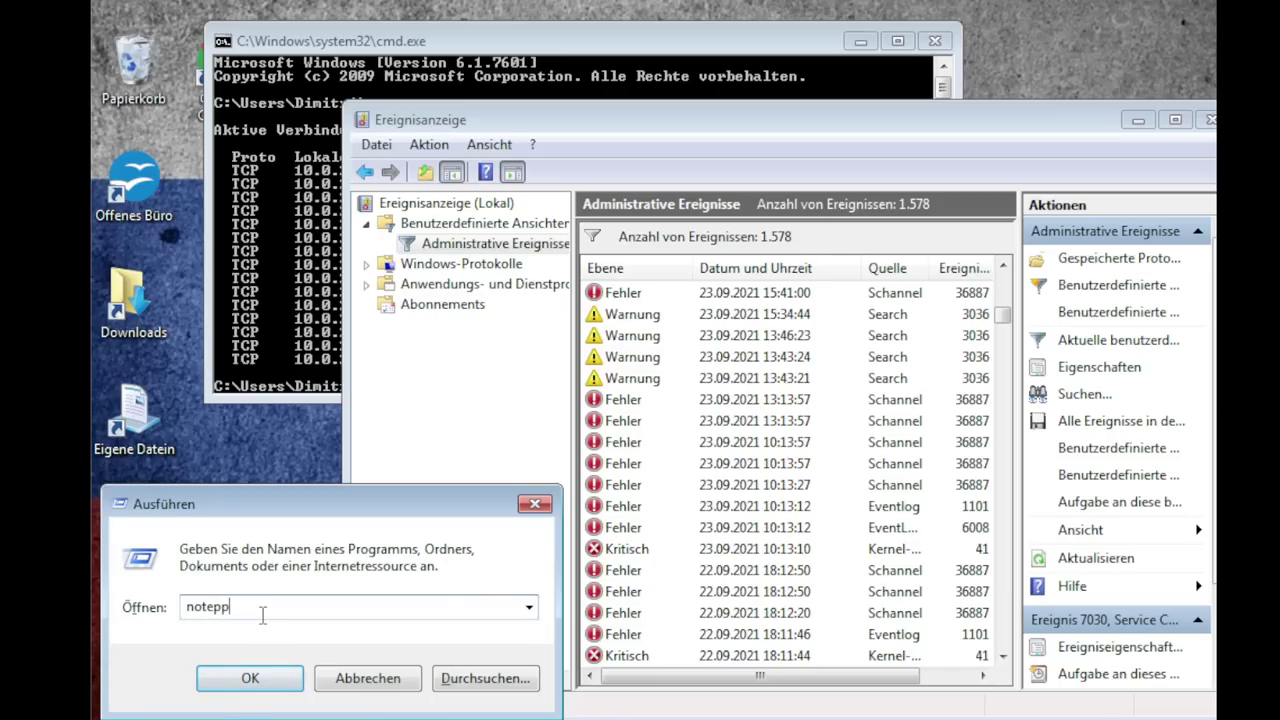
pyautogui.press('BackSpace')
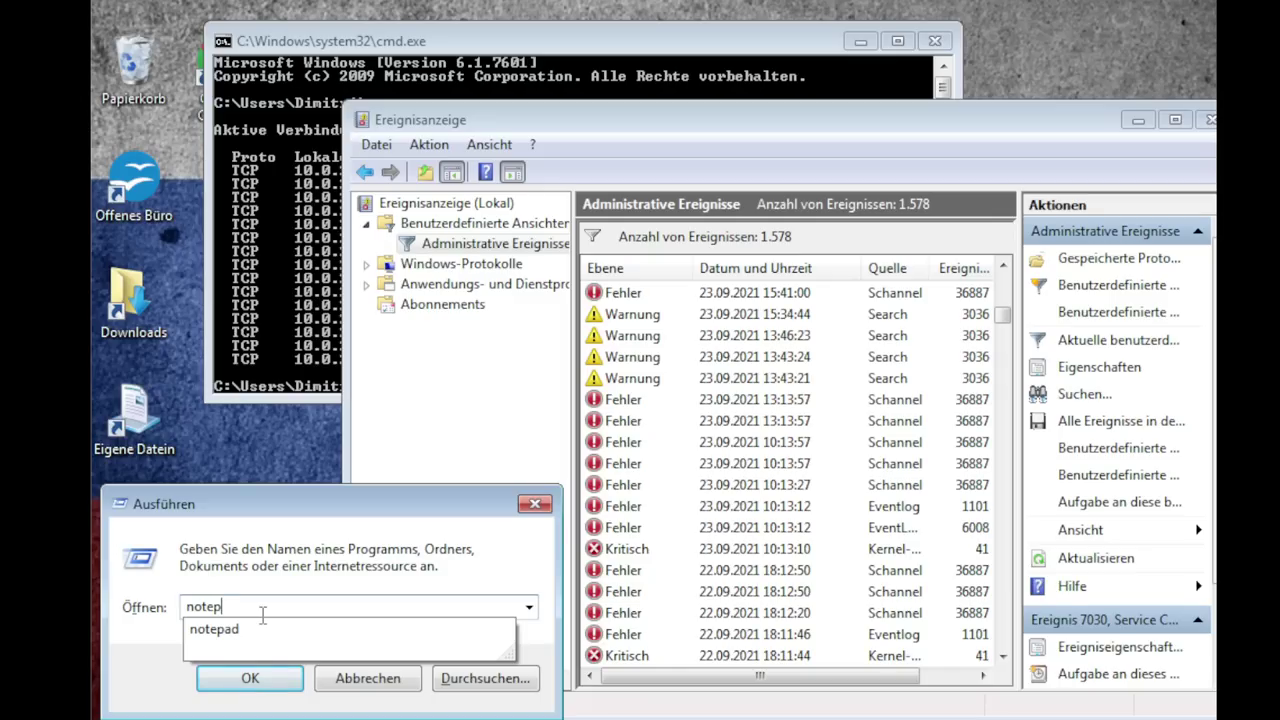
pyautogui.click(262, 627)
pyautogui.press('Return')
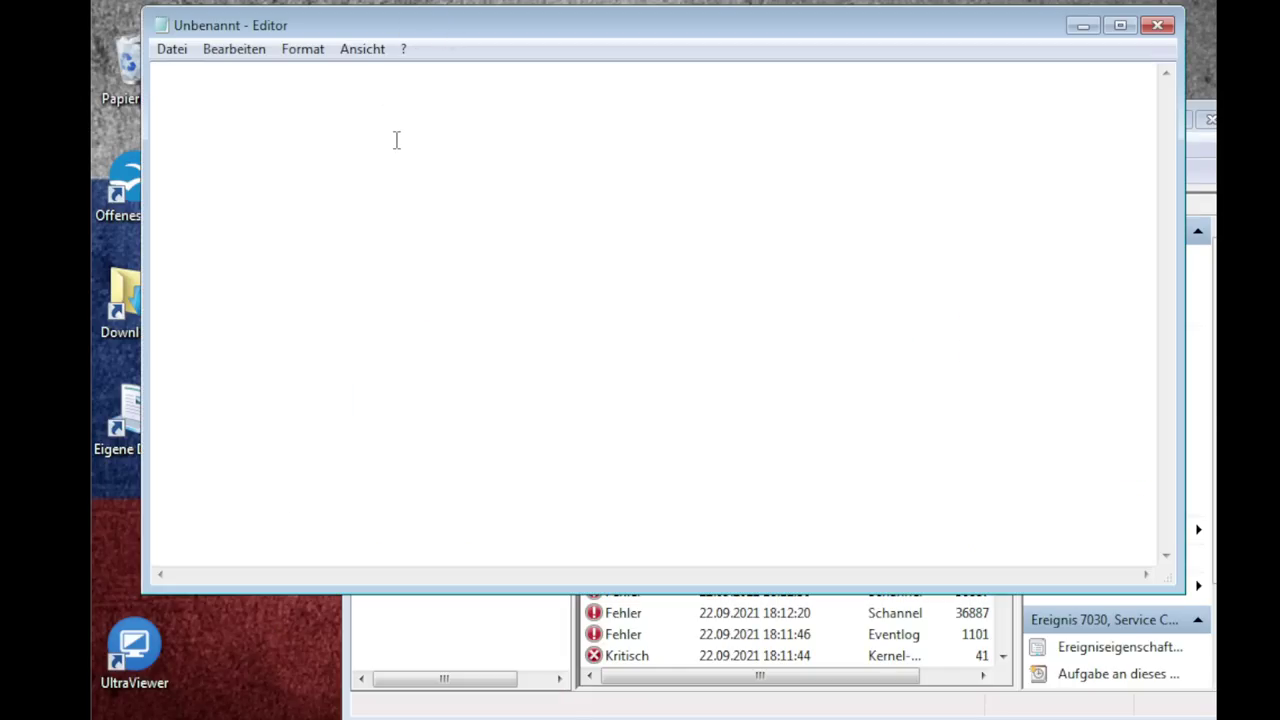
pyautogui.write('fremde k')
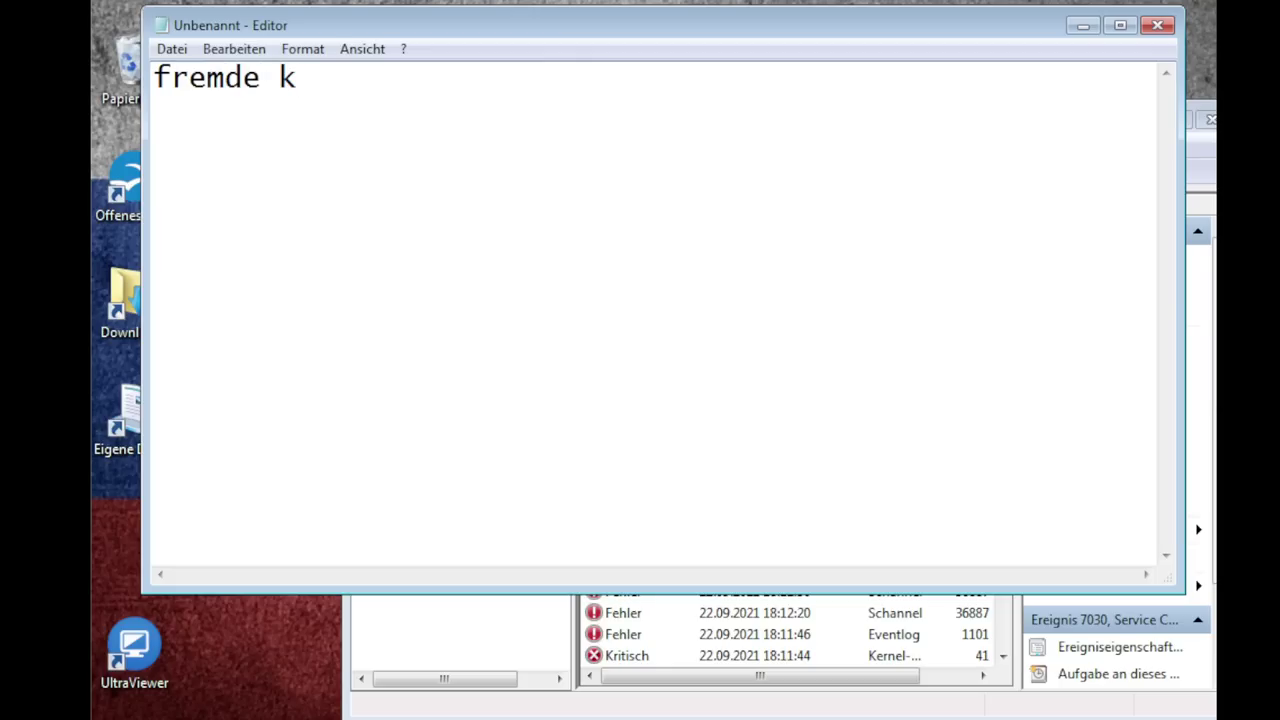
pyautogui.press('BackSpace')
pyautogui.write('leuten')
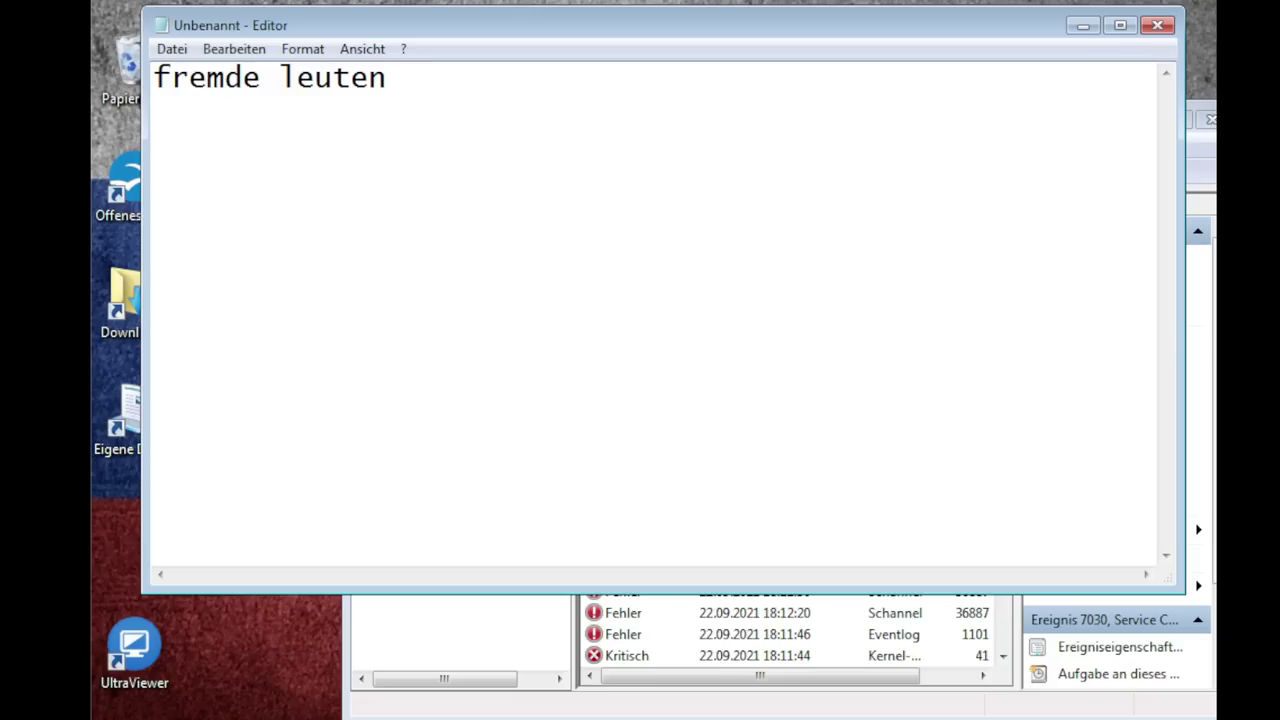
pyautogui.write('Dimitri')
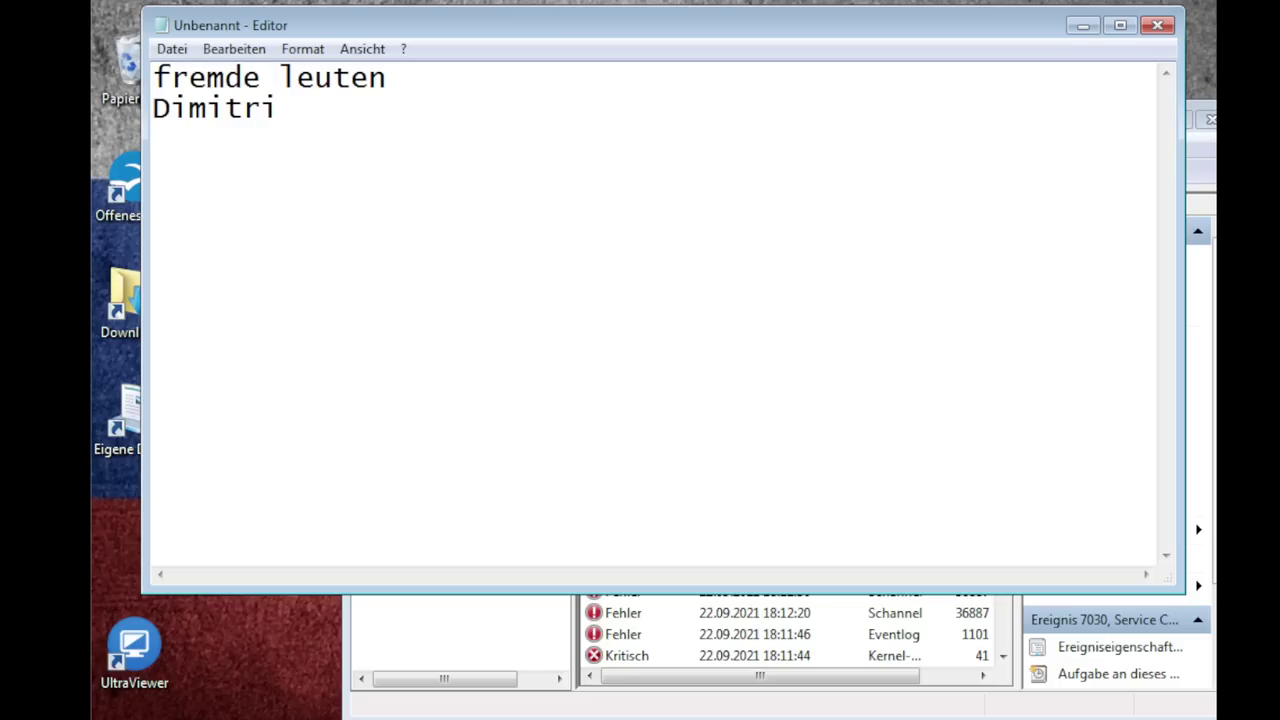
pyautogui.press('BackSpace')
pyautogui.press('BackSpace')
pyautogui.press('BackSpace')
pyautogui.press('BackSpace')
pyautogui.press('BackSpace')
pyautogui.press('BackSpace')
pyautogui.press('BackSpace')
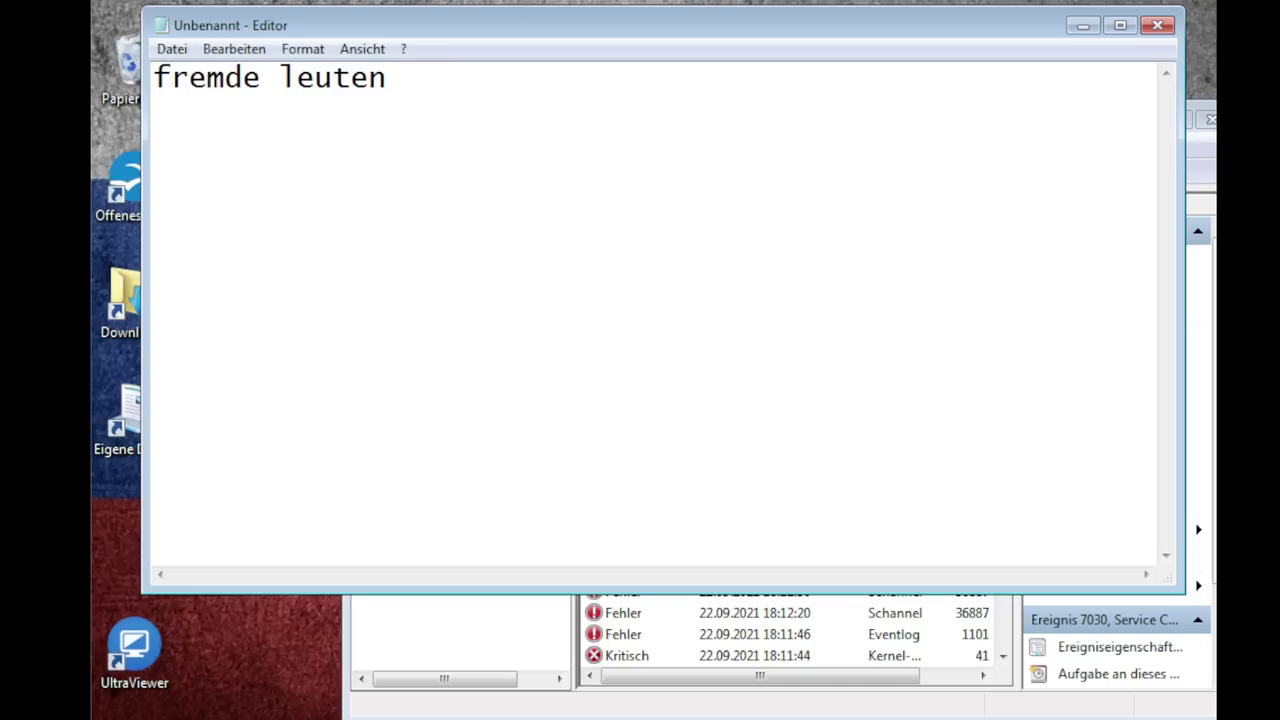
pyautogui.write('Petra')
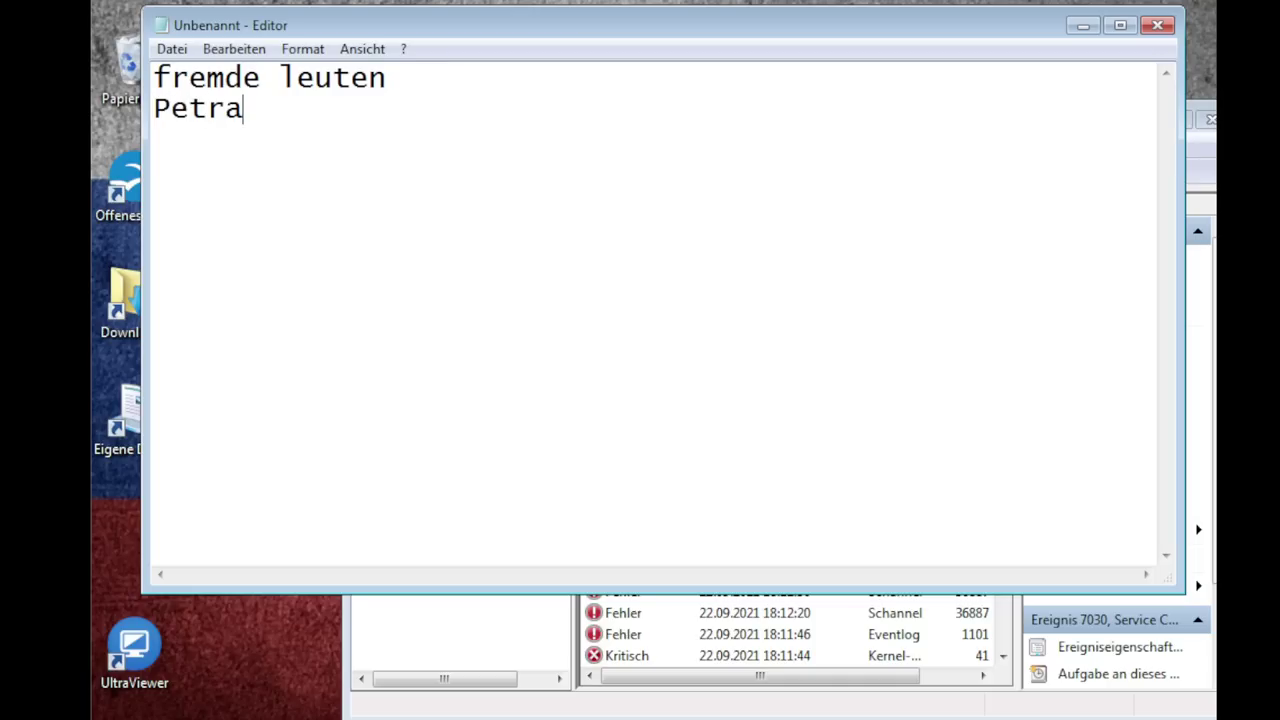
pyautogui.press('BackSpace')
pyautogui.press('BackSpace')
pyautogui.write('era')
pyautogui.press('BackSpace')
pyautogui.press('BackSpace')
pyautogui.press('BackSpace')
pyautogui.press('BackSpace')
pyautogui.press('BackSpace')
pyautogui.press('BackSpace')
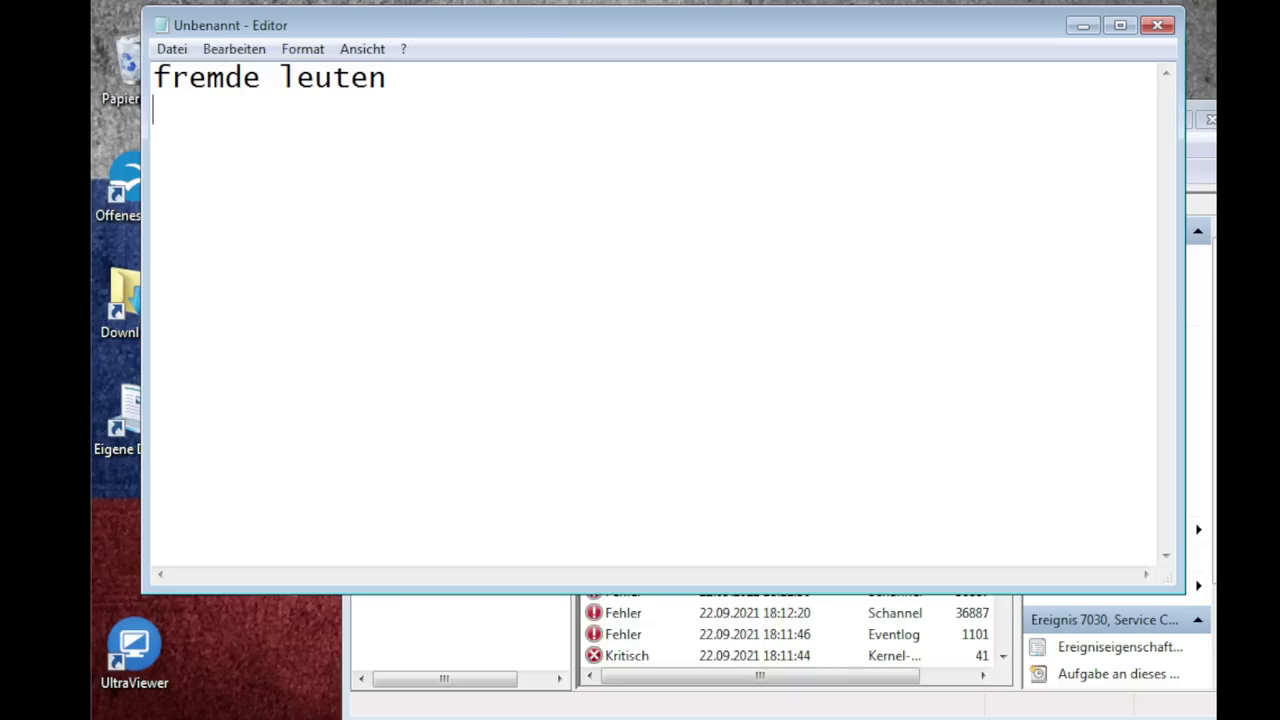
# Write the person's first name in lowercase on the second line and "1 Minute" on the third
pyautogui.write('petra')
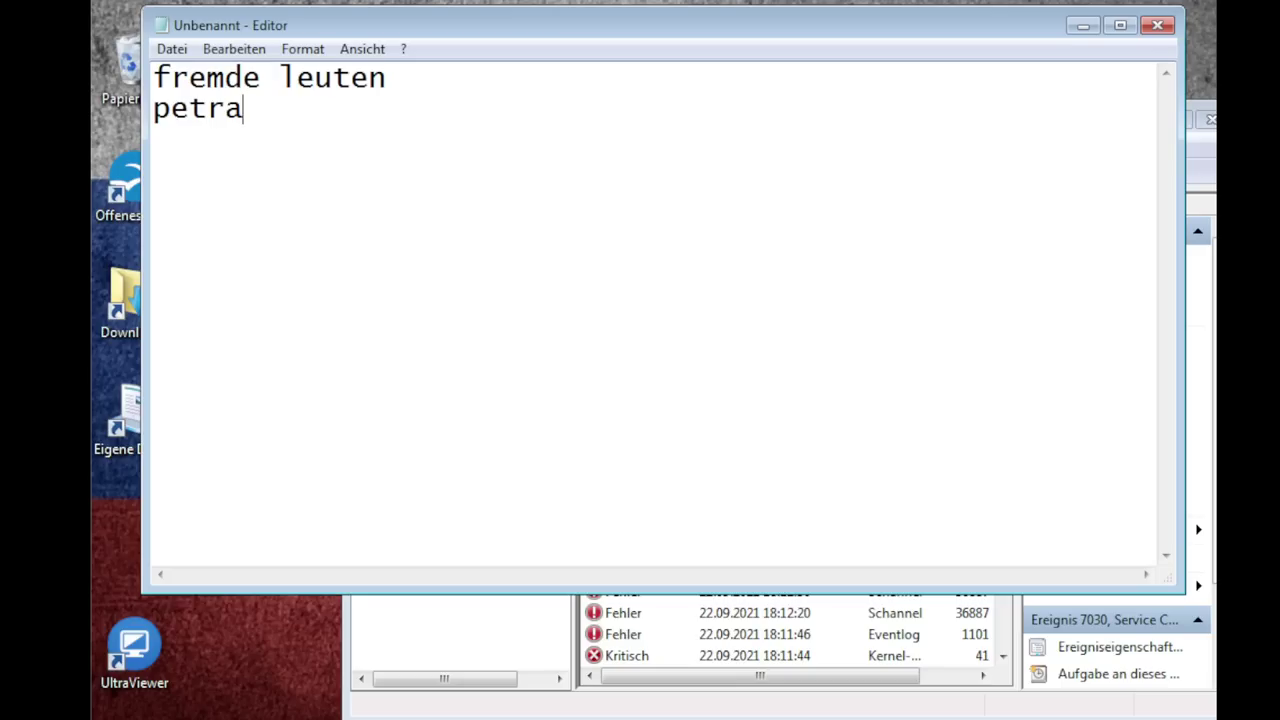
pyautogui.press('Return')
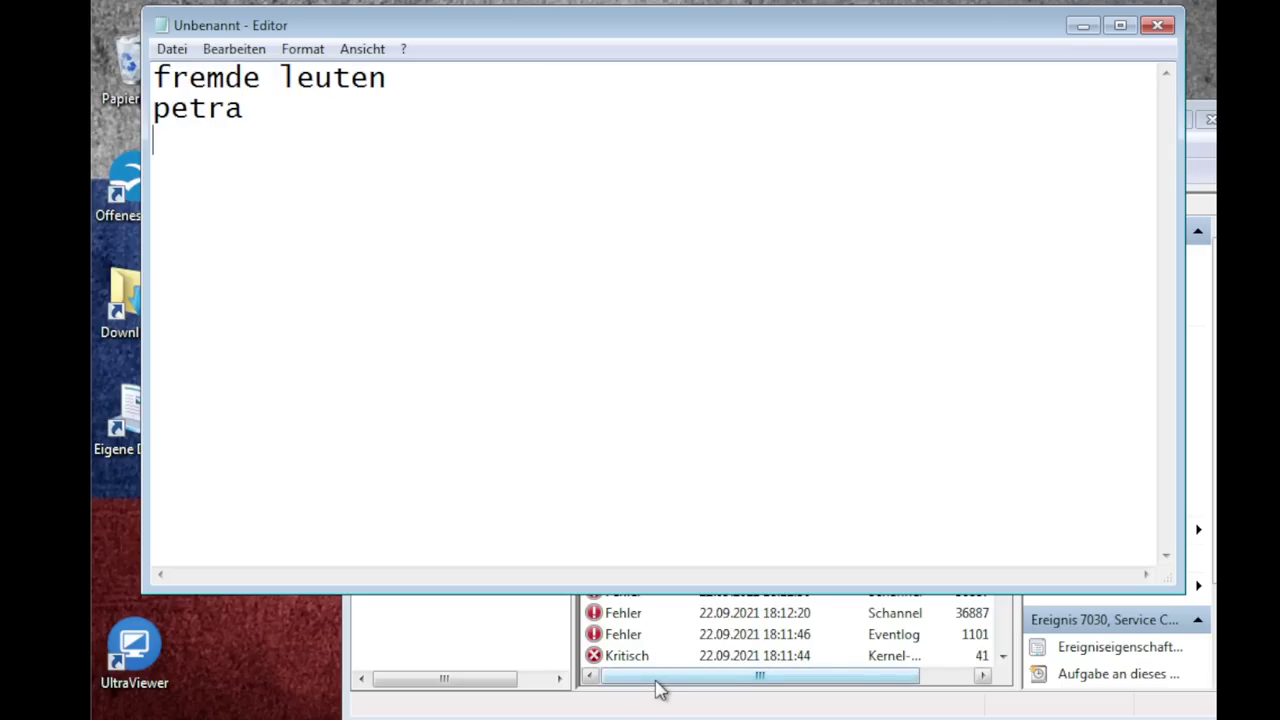
pyautogui.write('1 Minute')
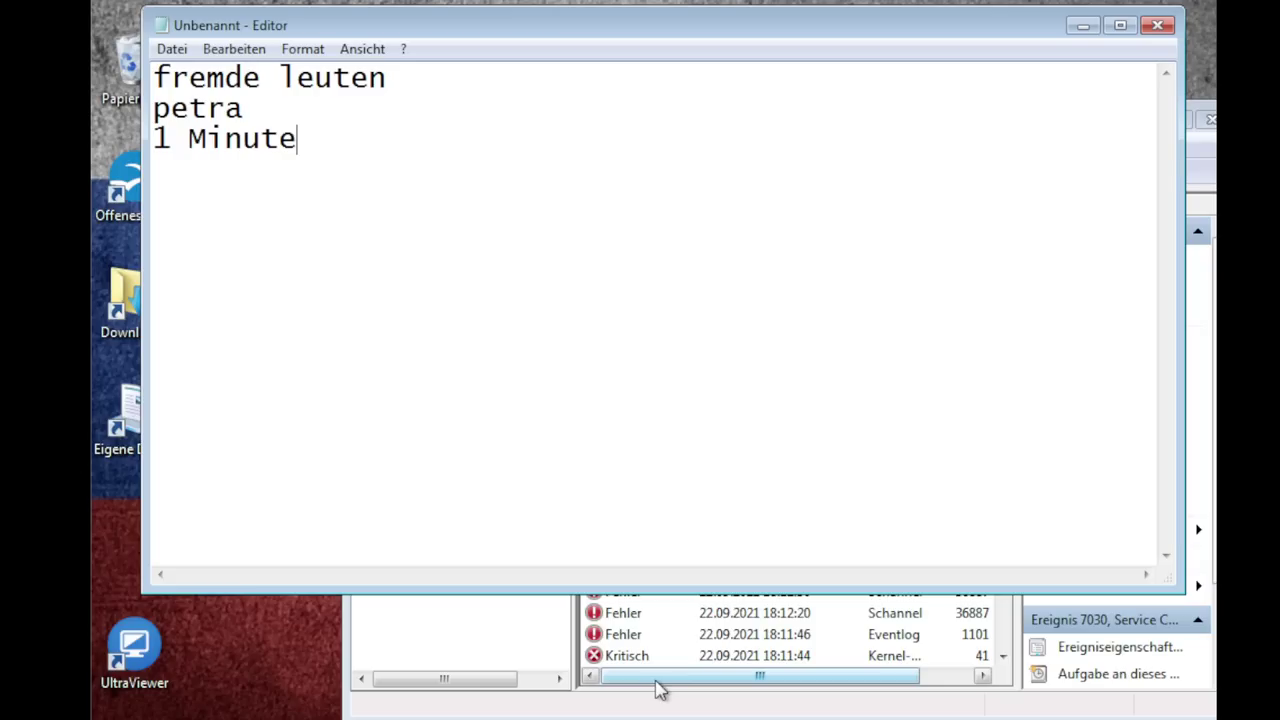
# Add a fourth line reading "Oppar ist gestört Oppar wird verhöhrt"
pyautogui.press('Return')
pyautogui.write('Oppar ist ')
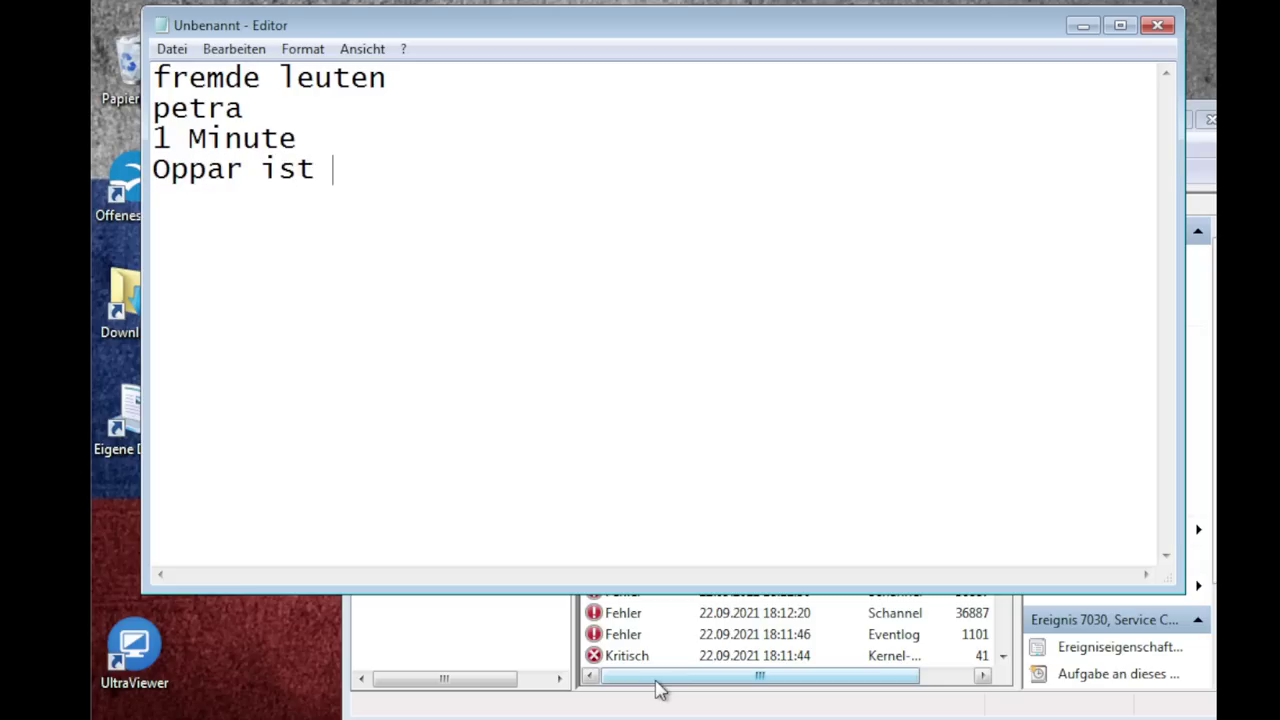
pyautogui.write('gestlrt')
pyautogui.press('BackSpace')
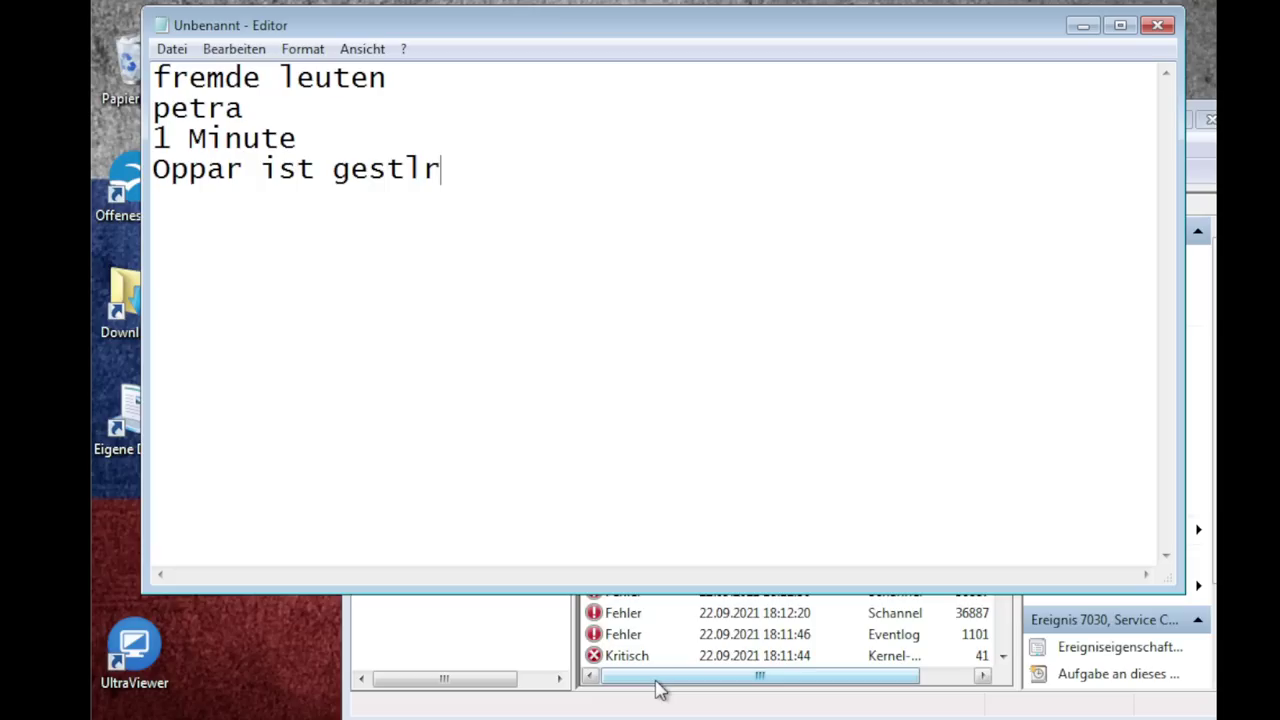
pyautogui.press('BackSpace')
pyautogui.press('BackSpace')
pyautogui.write('öl')
pyautogui.press('BackSpace')
pyautogui.write('rt Op')
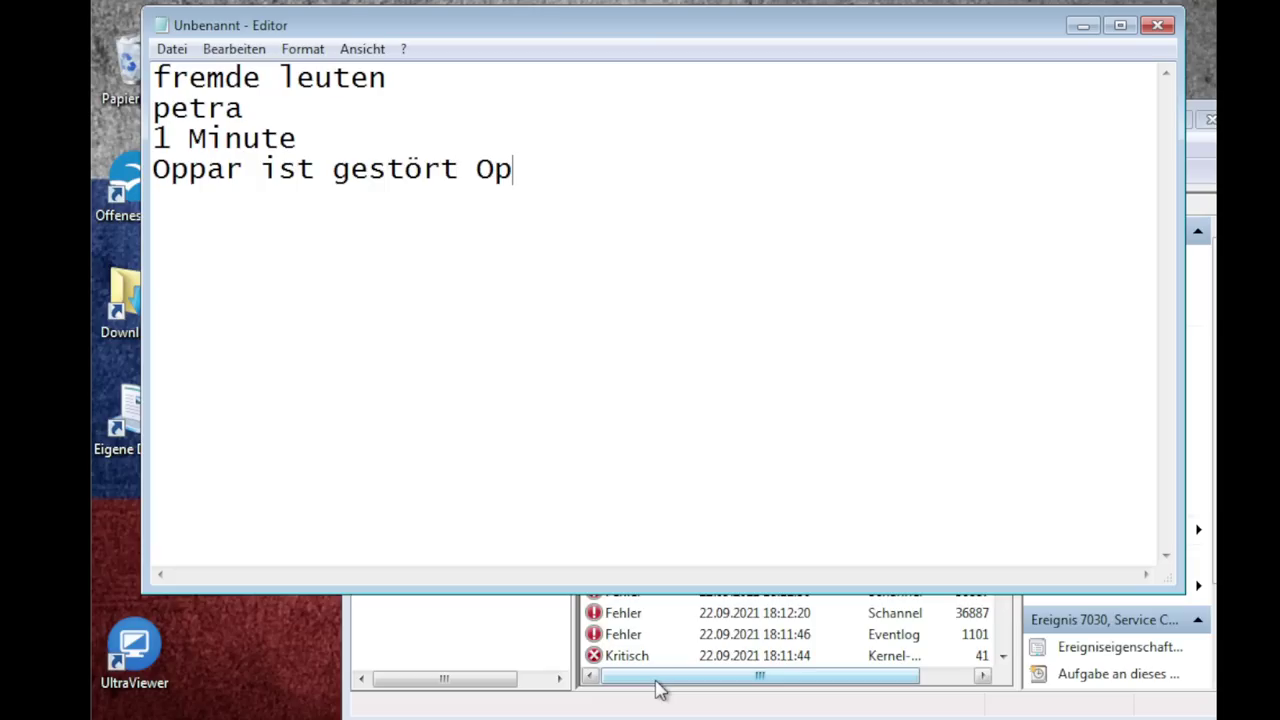
pyautogui.write('par wird verh')
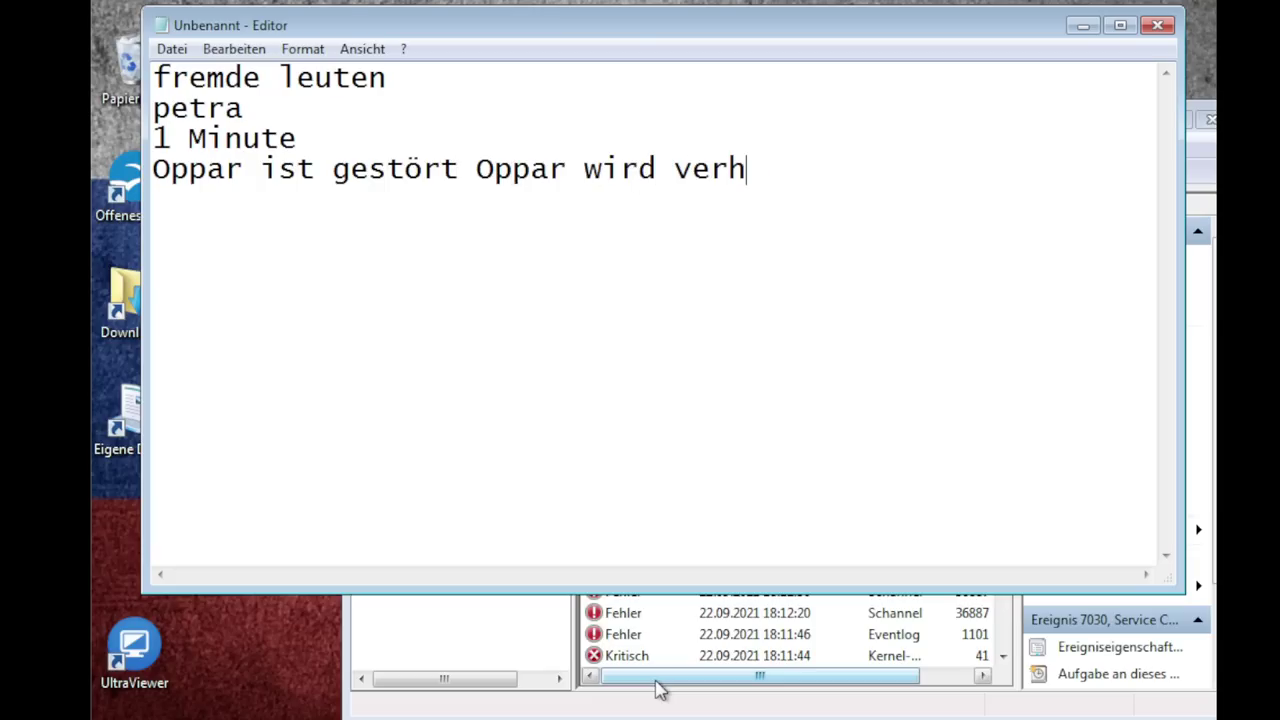
pyautogui.write('öhrt')
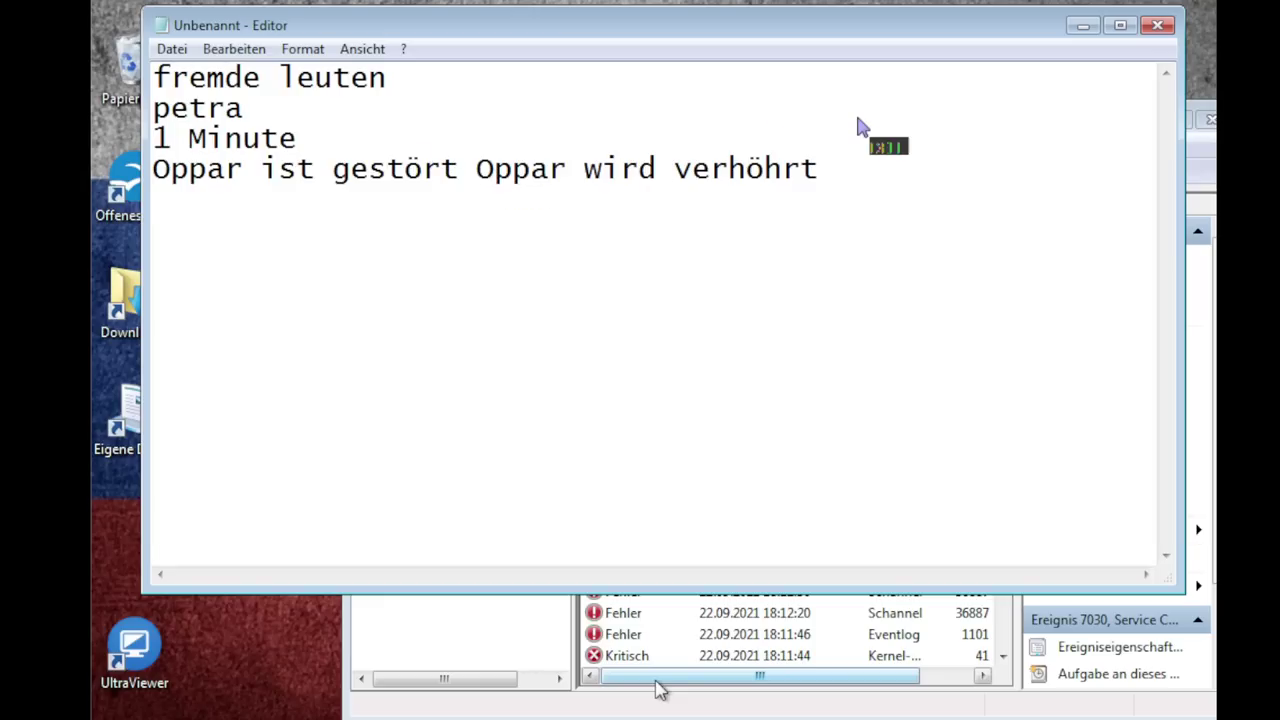
# Add a fifth line reading "Oppar ist behindert Oppas Karriere wird verhindert"
pyautogui.press('Return')
pyautogui.write('Oppa')
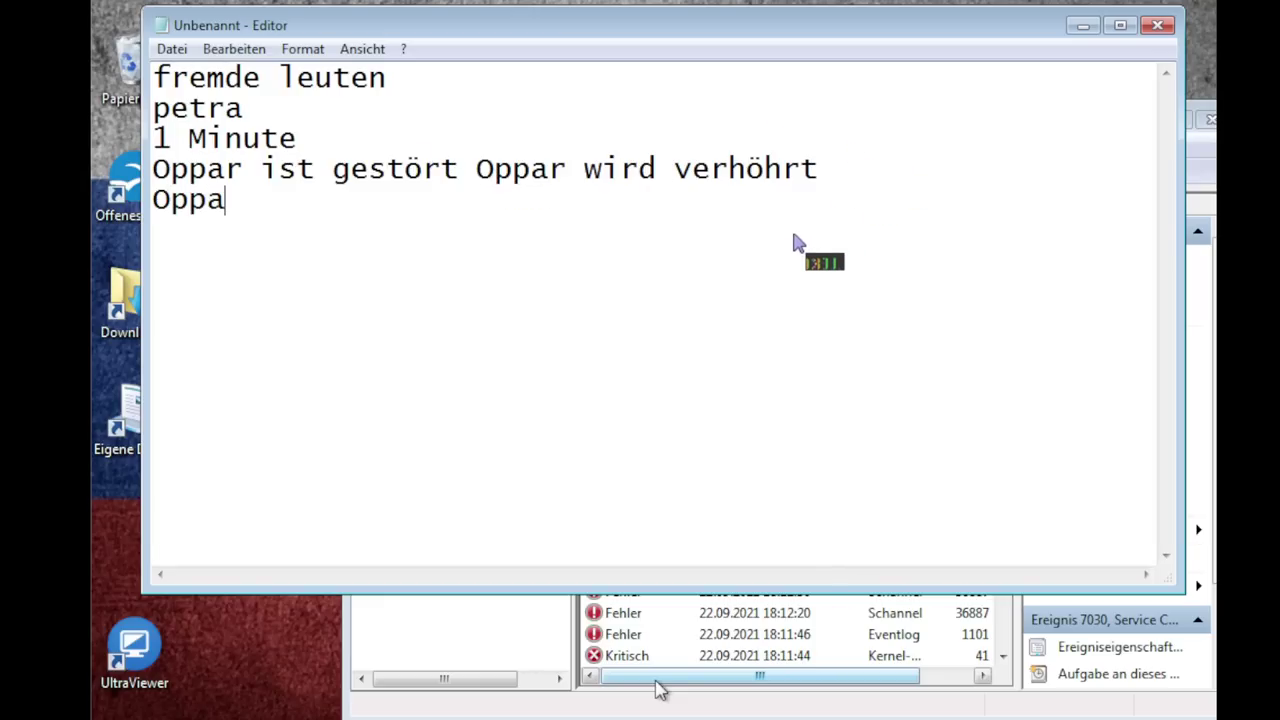
pyautogui.write('r ist beh')
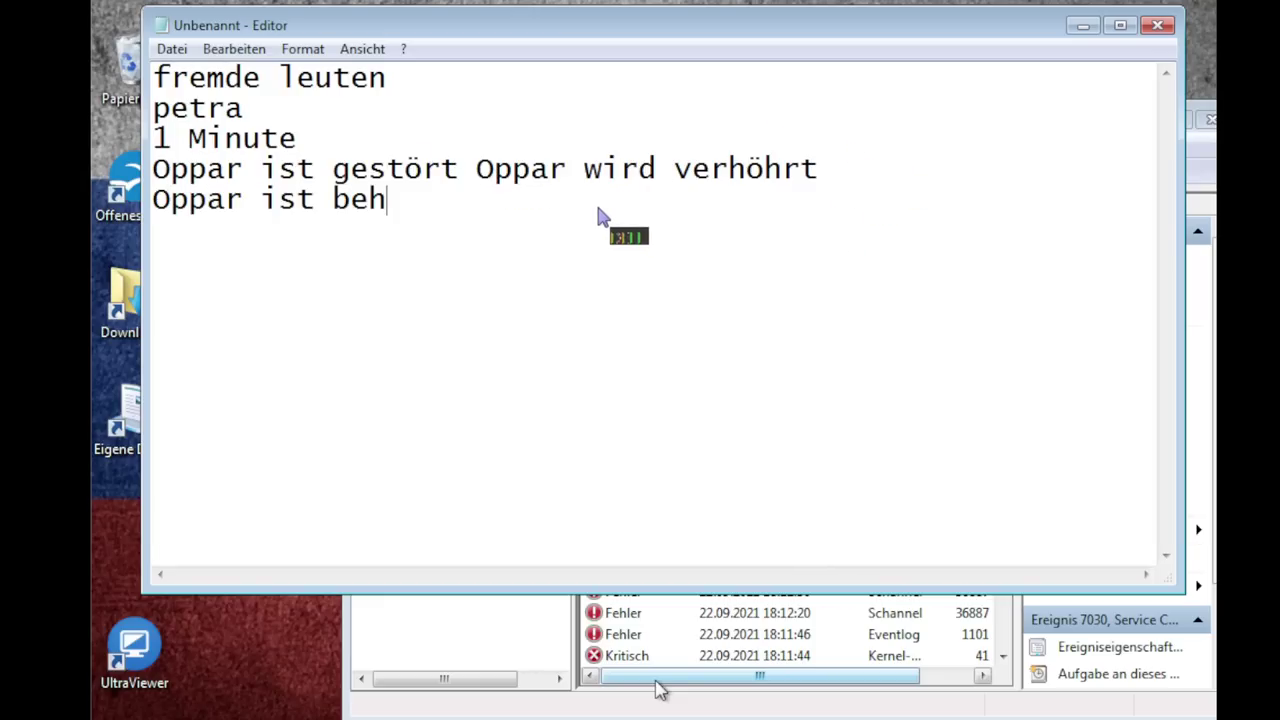
pyautogui.write('inder Op')
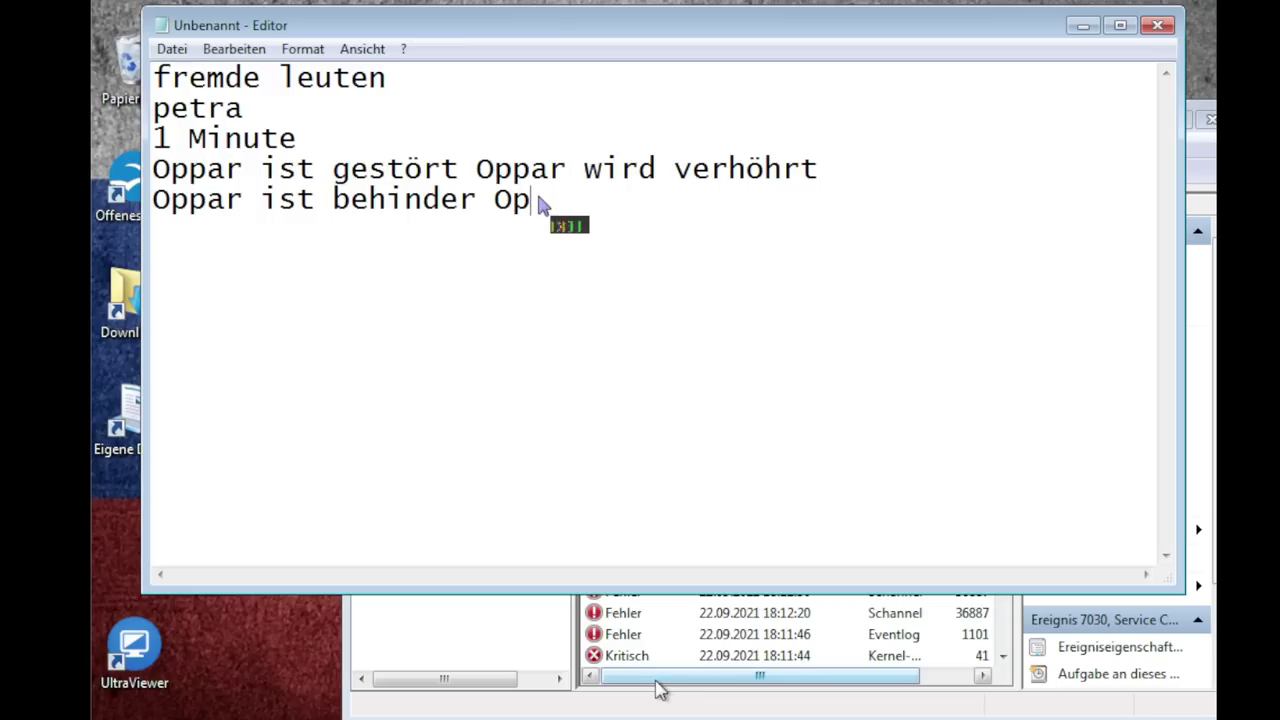
pyautogui.write('pas Karrier')
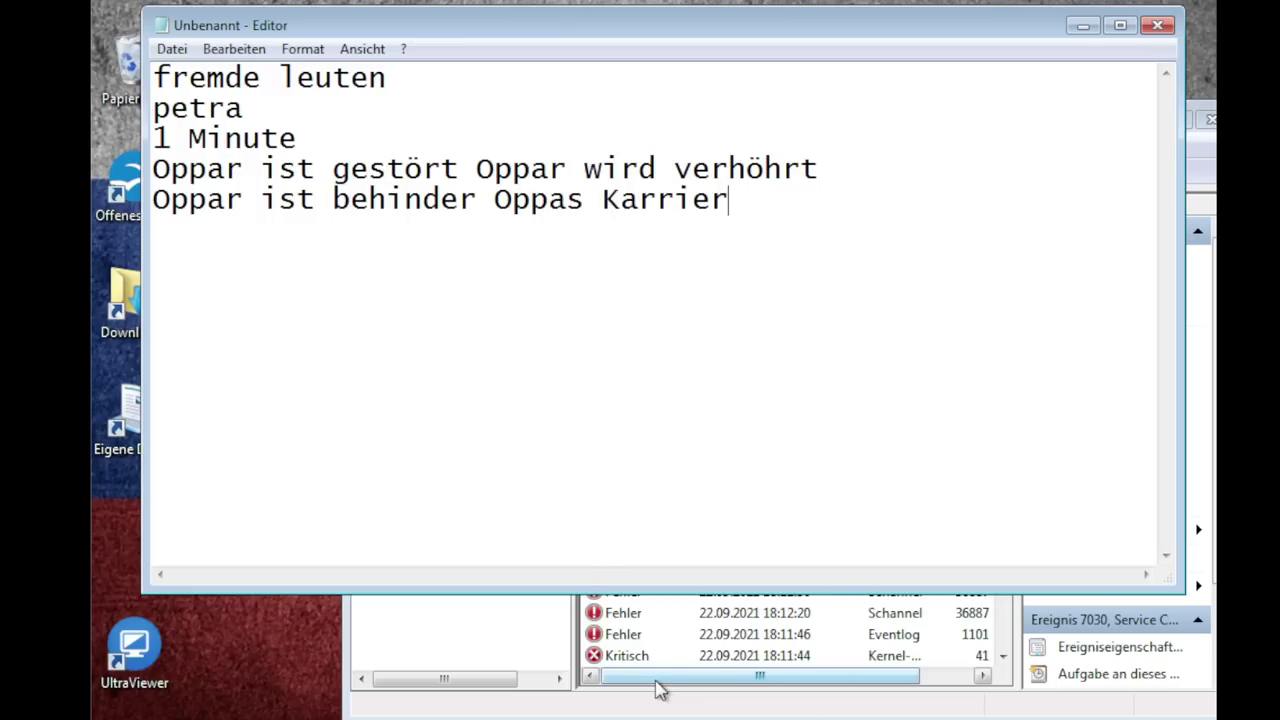
pyautogui.write('e wird verhindert')
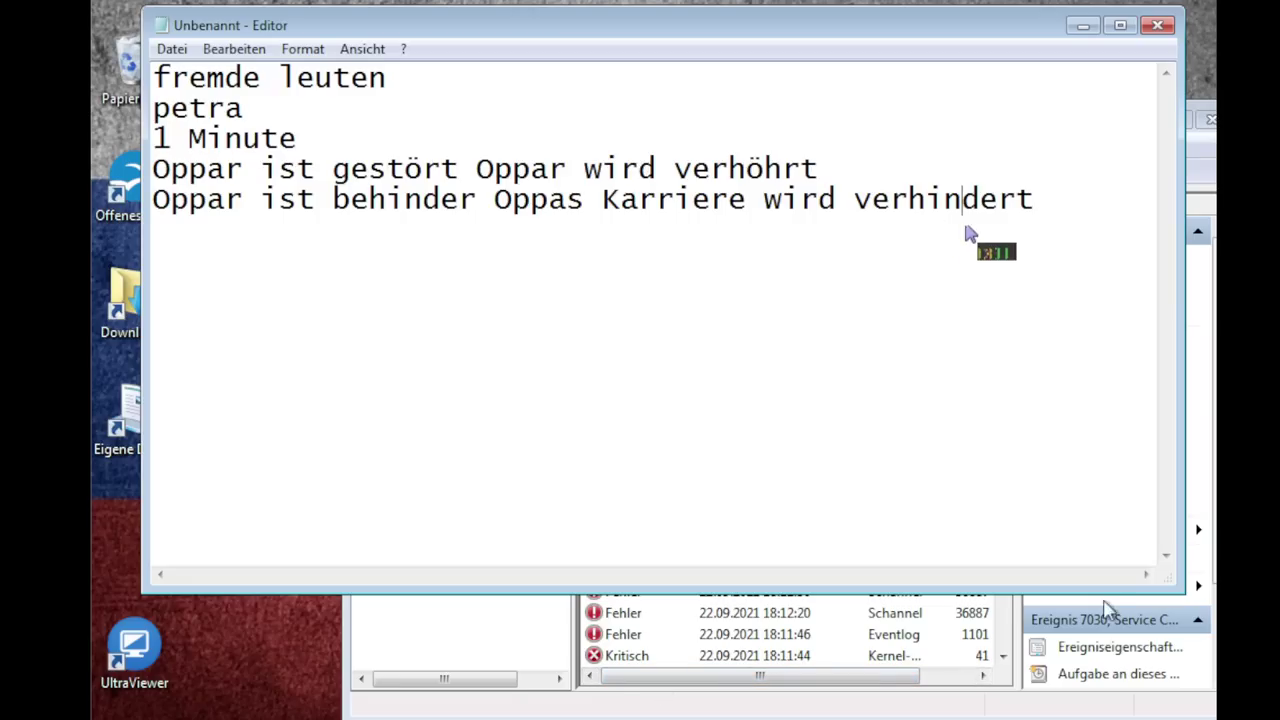
pyautogui.click(477, 199)
pyautogui.write('t')
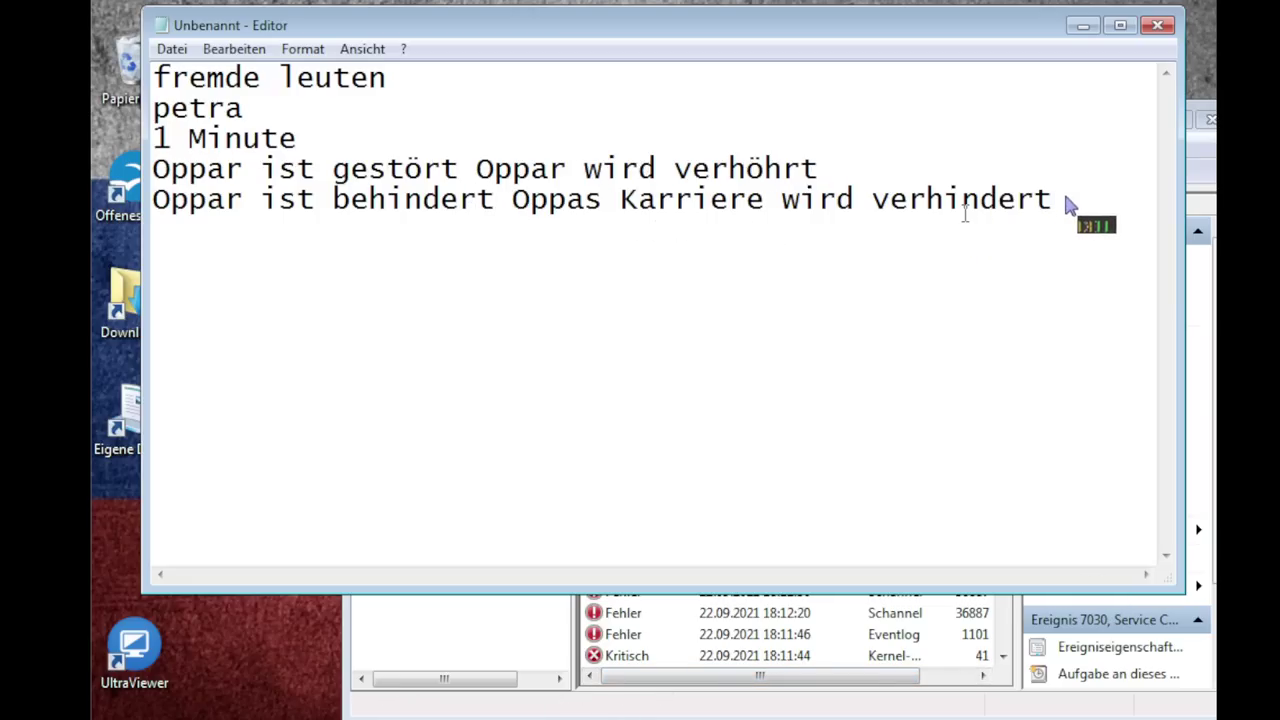
pyautogui.click(1066, 204)
pyautogui.hotkey('shift', 'Up')
pyautogui.hotkey('shift', 'Left')
pyautogui.hotkey('shift', 'Left')
pyautogui.hotkey('shift', 'Left')
pyautogui.hotkey('shift', 'Left')
pyautogui.hotkey('shift', 'Left')
pyautogui.hotkey('shift', 'Left')
pyautogui.hotkey('shift', 'Left')
pyautogui.hotkey('shift', 'Left')
pyautogui.hotkey('shift', 'Left')
pyautogui.hotkey('shift', 'Left')
pyautogui.hotkey('shift', 'Left')
pyautogui.hotkey('shift', 'Left')
pyautogui.hotkey('shift', 'Left')
pyautogui.hotkey('shift', 'Left')
pyautogui.hotkey('shift', 'Left')
pyautogui.hotkey('shift', 'Left')
pyautogui.hotkey('shift', 'Left')
pyautogui.hotkey('shift', 'Left')
pyautogui.hotkey('shift', 'Left')
pyautogui.hotkey('shift', 'Left')
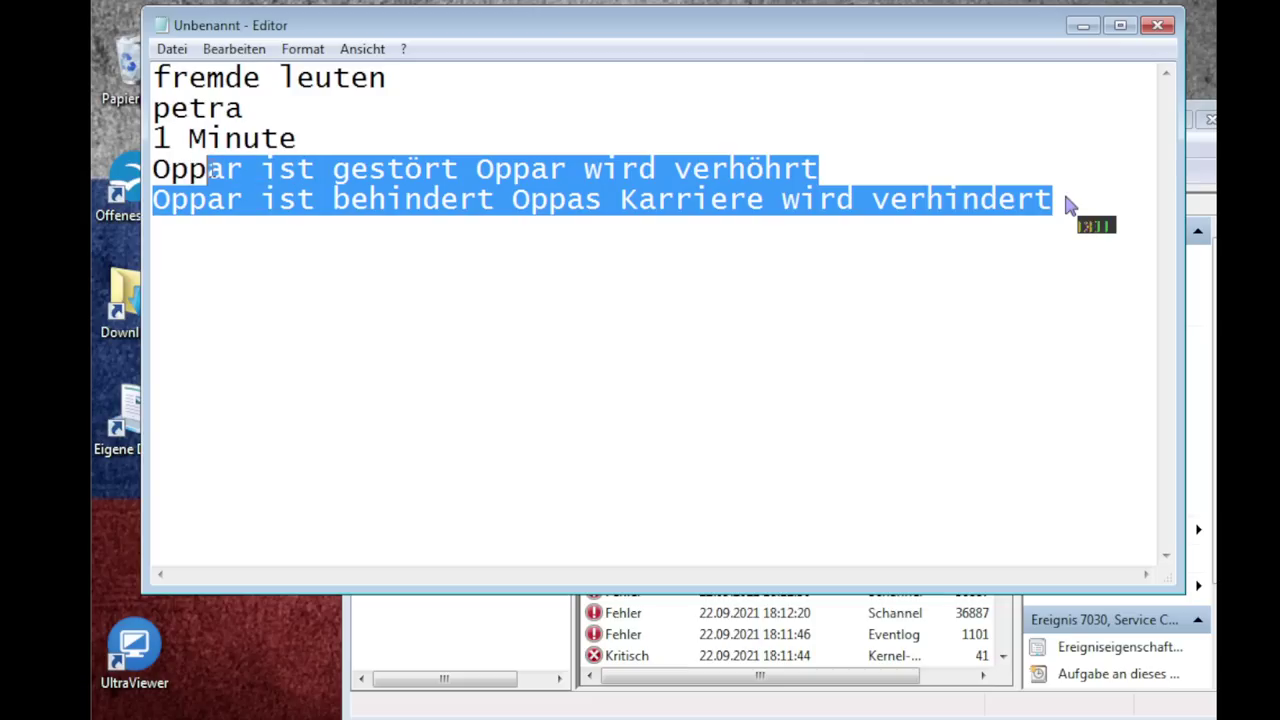
pyautogui.hotkey('shift', 'Left')
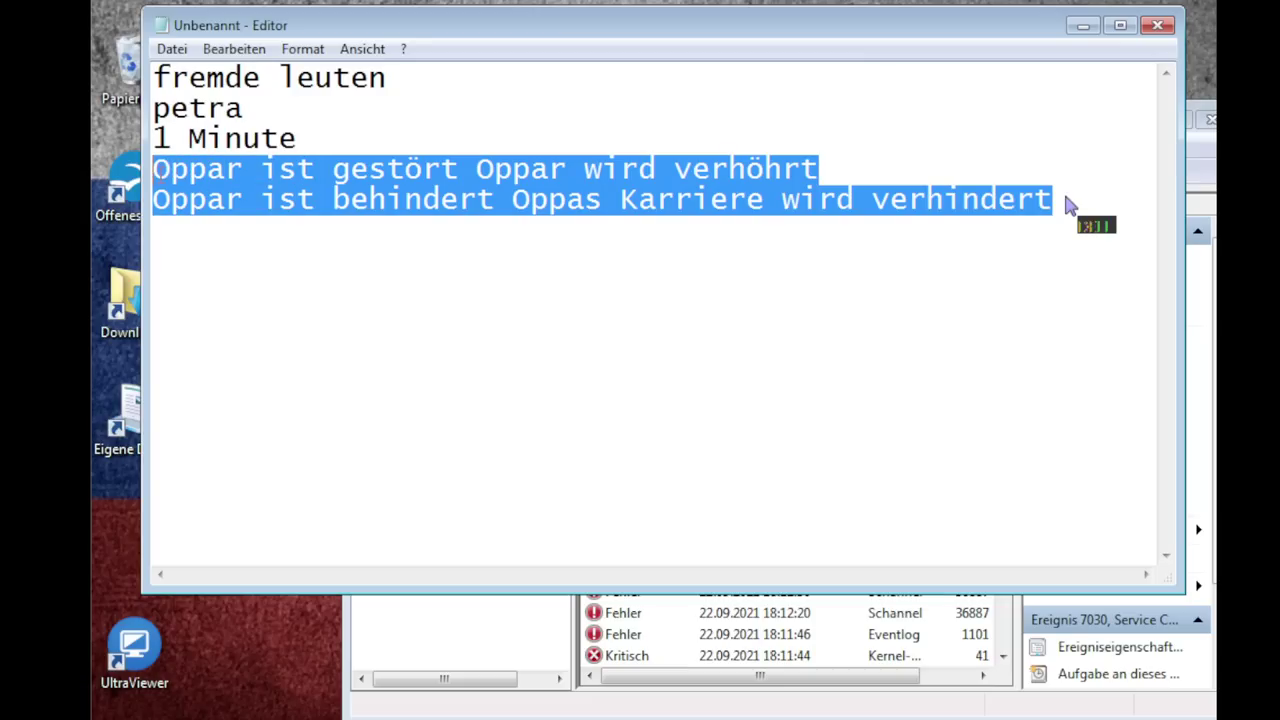
pyautogui.click(1073, 184)
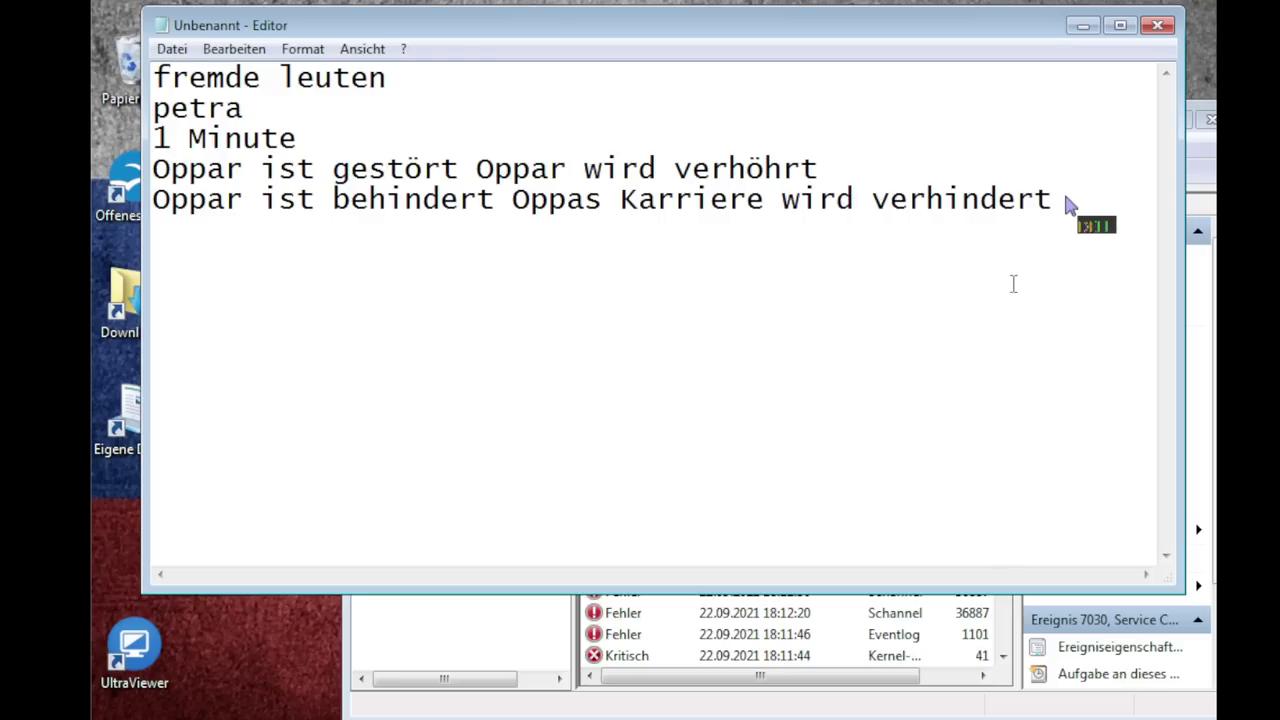
pyautogui.click(1014, 282)
pyautogui.click(1068, 204)
pyautogui.press('Return')
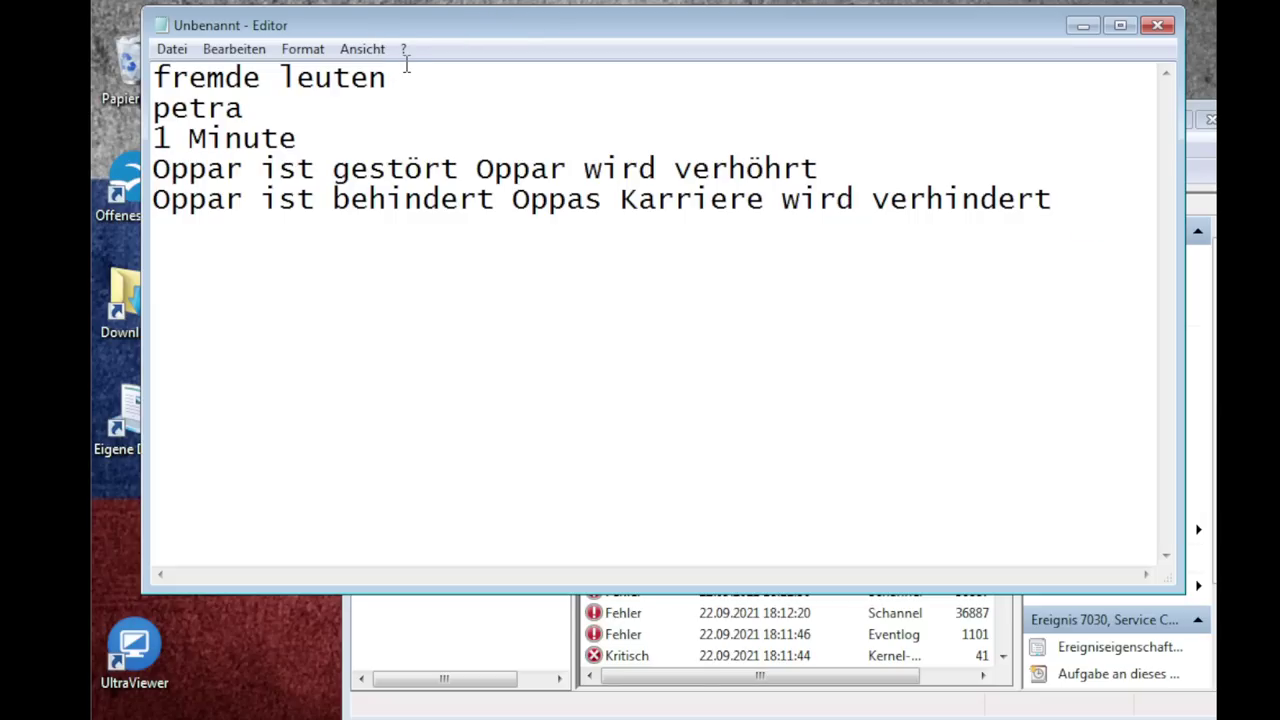
# Delete the first line "fremde leuten" together with its line break so the note starts with the first name
pyautogui.click(444, 87)
pyautogui.press('BackSpace')
pyautogui.press('BackSpace')
pyautogui.press('BackSpace')
pyautogui.press('BackSpace')
pyautogui.press('BackSpace')
pyautogui.press('BackSpace')
pyautogui.press('BackSpace')
pyautogui.press('BackSpace')
pyautogui.press('BackSpace')
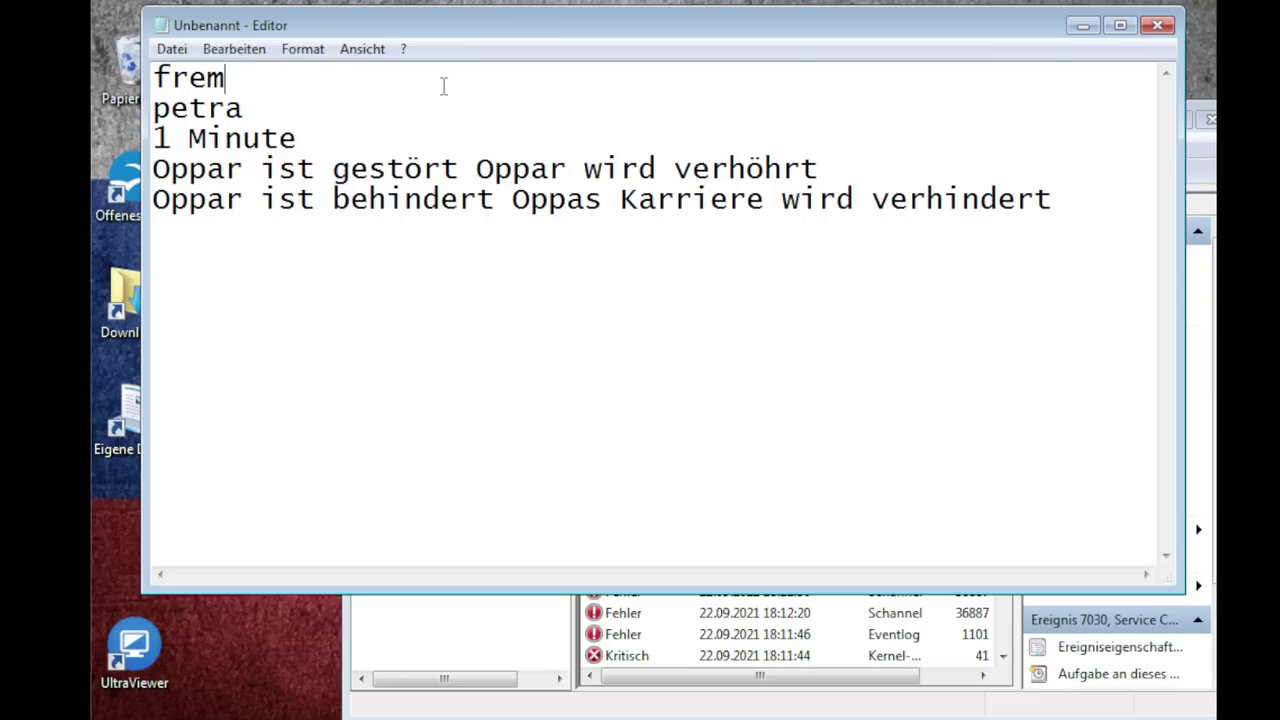
pyautogui.press('BackSpace')
pyautogui.press('BackSpace')
pyautogui.press('BackSpace')
pyautogui.press('BackSpace')
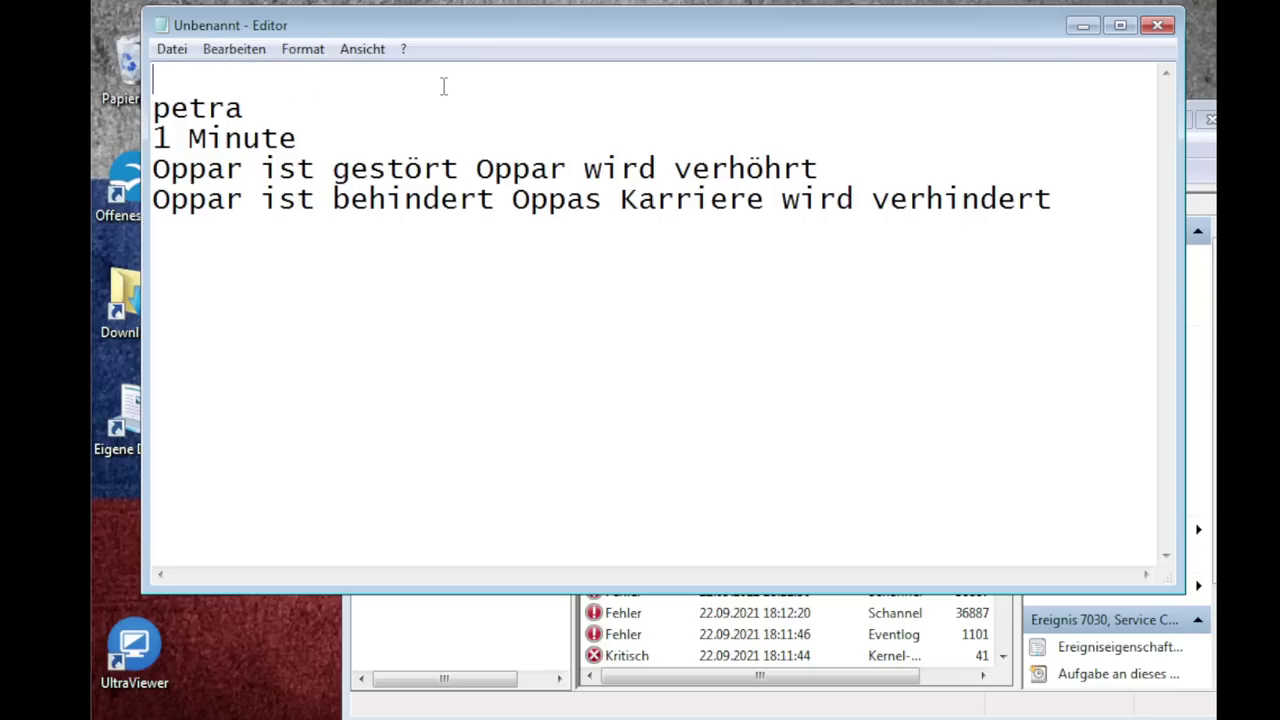
pyautogui.press('Delete')
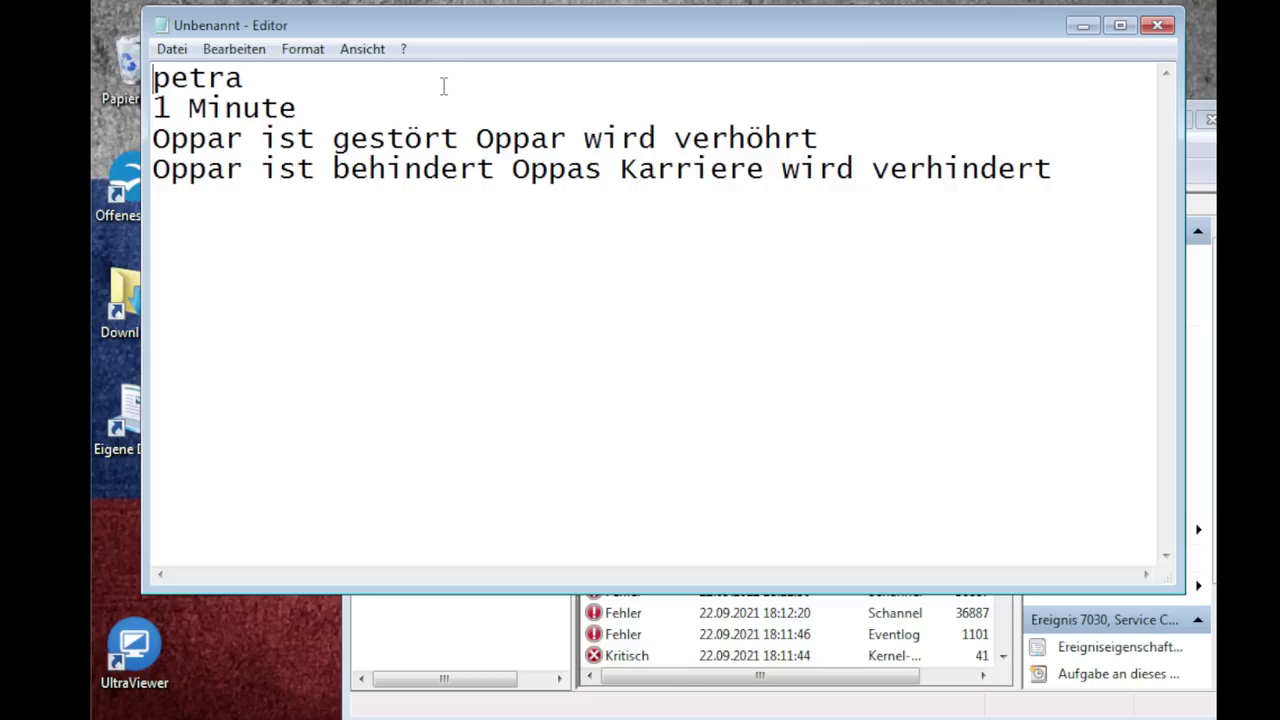